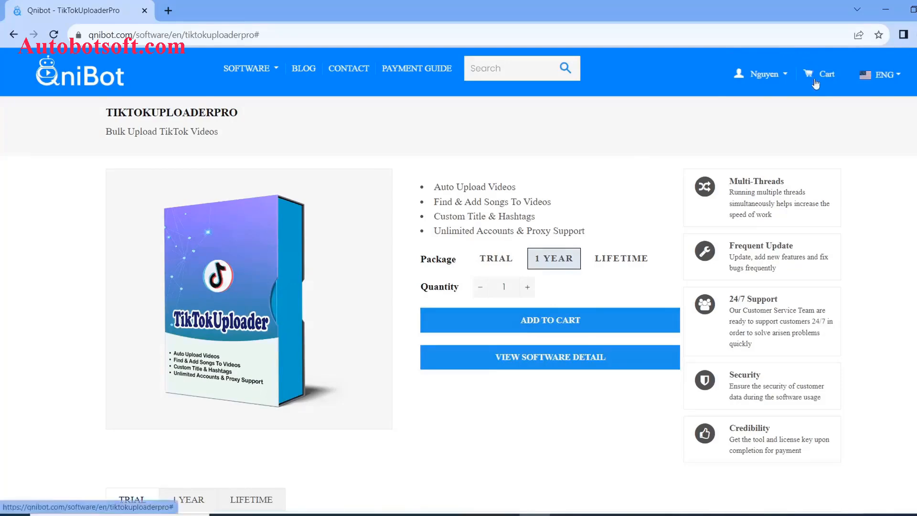
- Open the Qnibot cart holding the 1 YEAR TikTokUploaderPro package, quantity 1
left_click(820, 73)
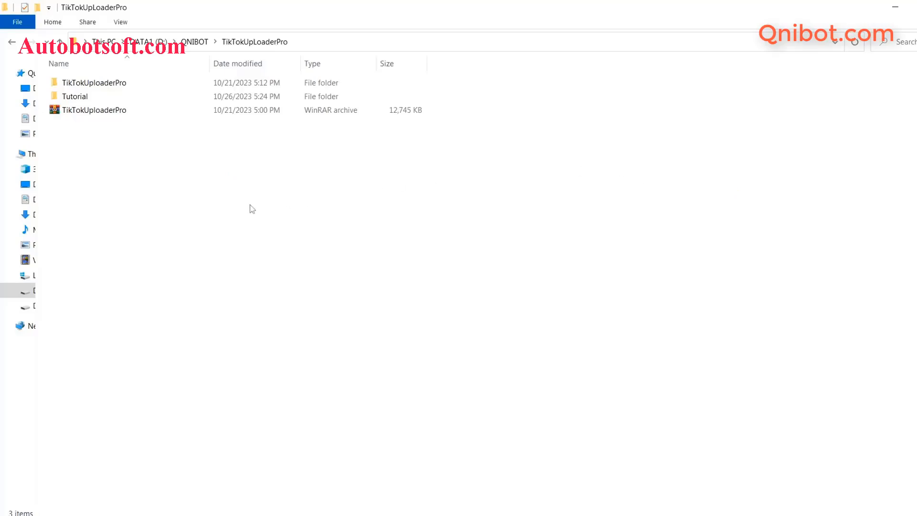
- Extract the TikTokUploaderPro archive here and run TikTokUploaderPro.exe from the unpacked folder
right_click(81, 114)
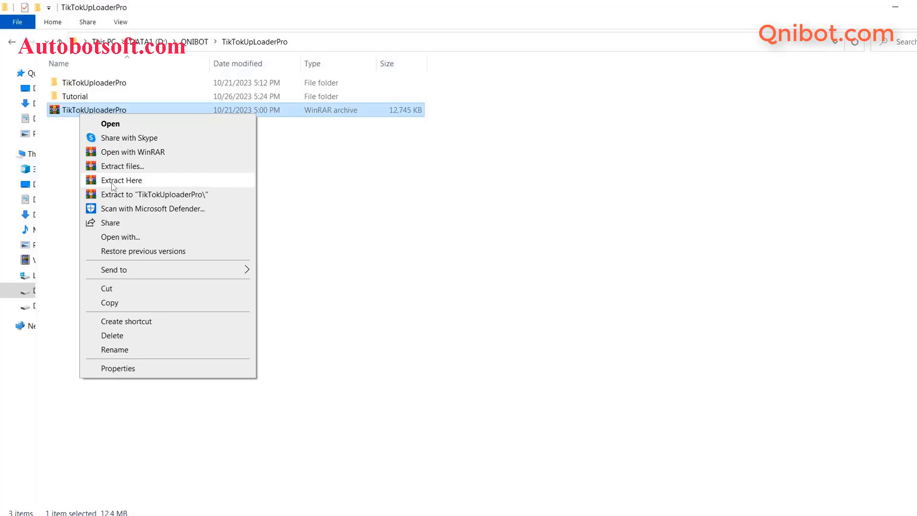
left_click(117, 88)
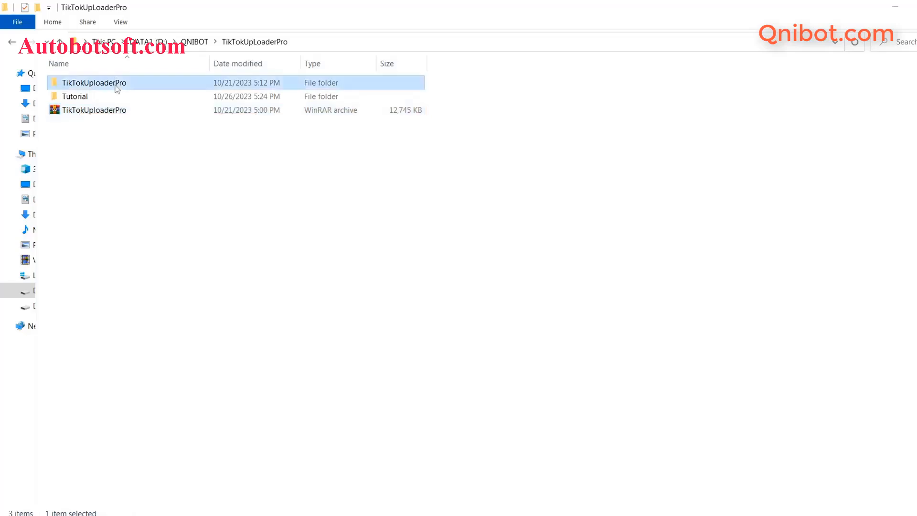
double_click(117, 88)
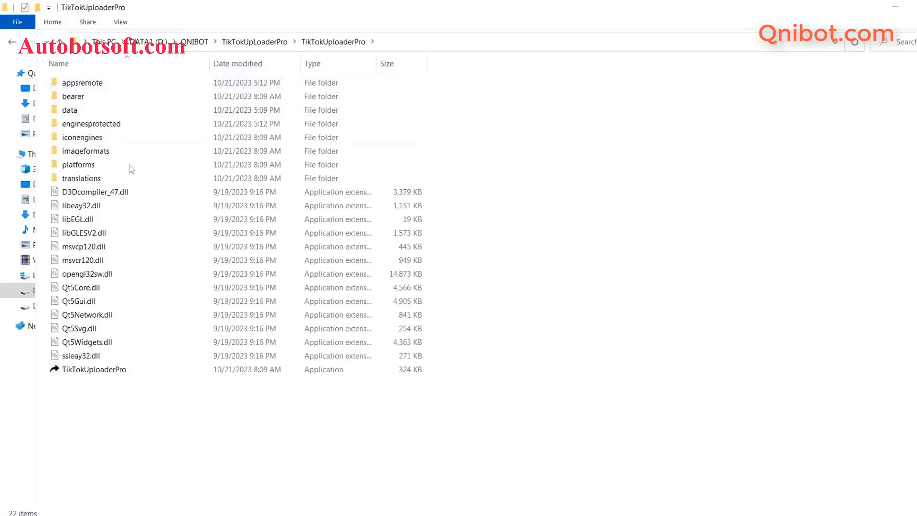
double_click(105, 367)
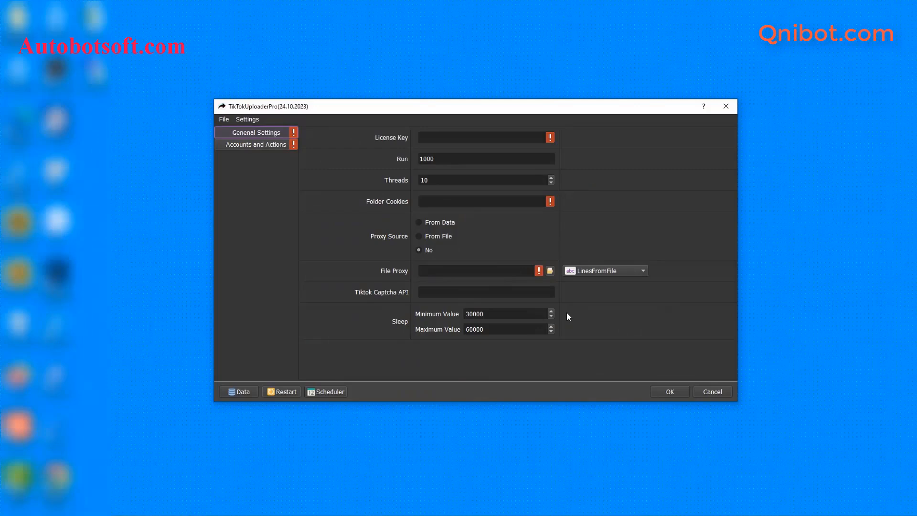
- Copy the TikTokUploaderPro license key on the Qnibot license page, then minimize the browser
left_click(457, 138)
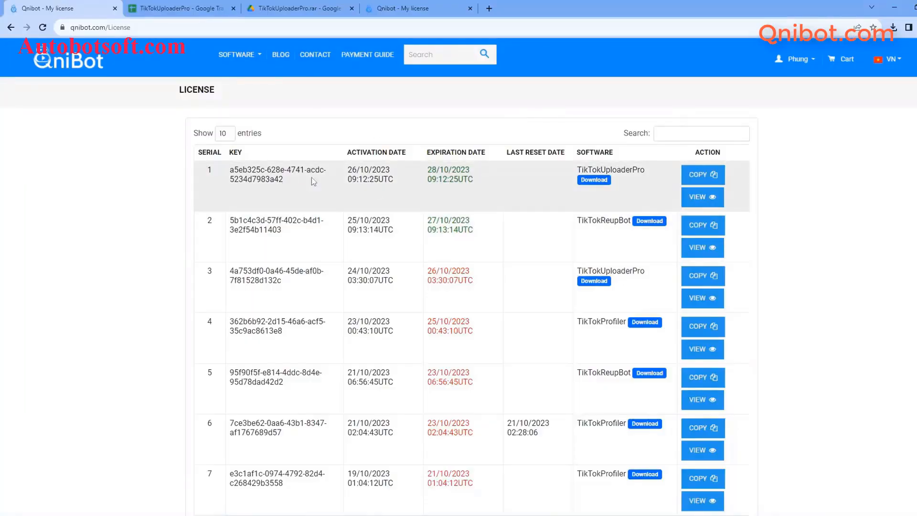
left_click(690, 182)
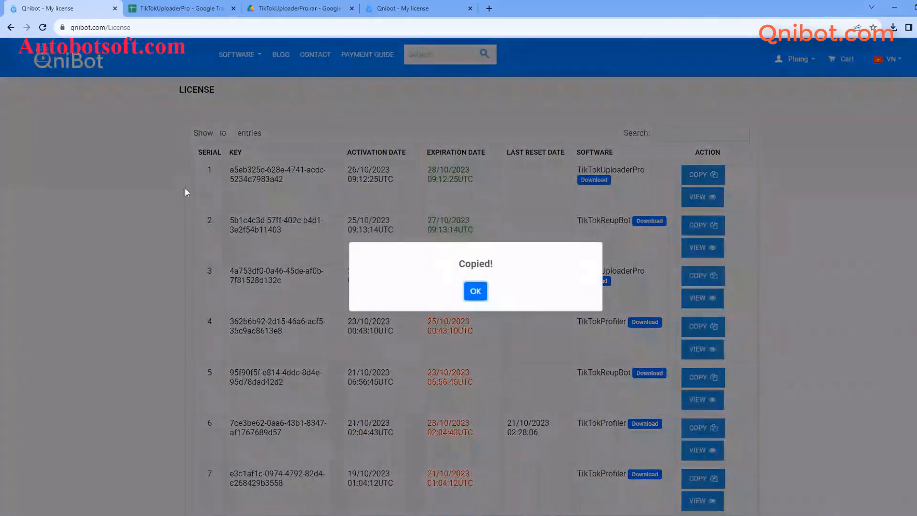
left_click(473, 292)
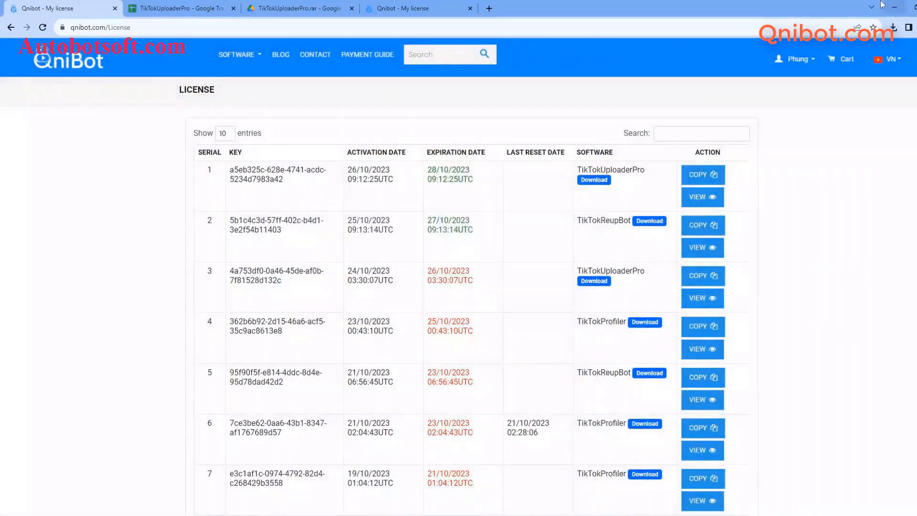
left_click(895, 7)
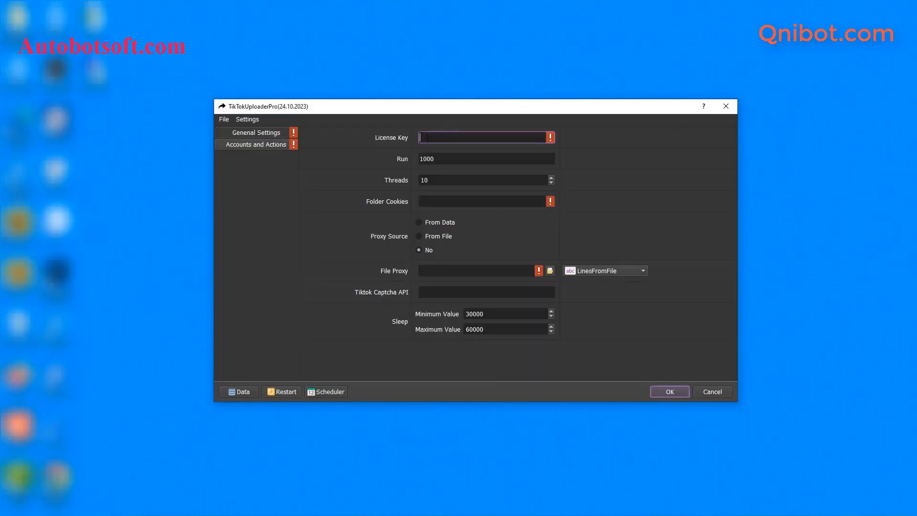
- Paste the license key, change Run from 1000 to 100 and set Threads to 3
right_click(426, 138)
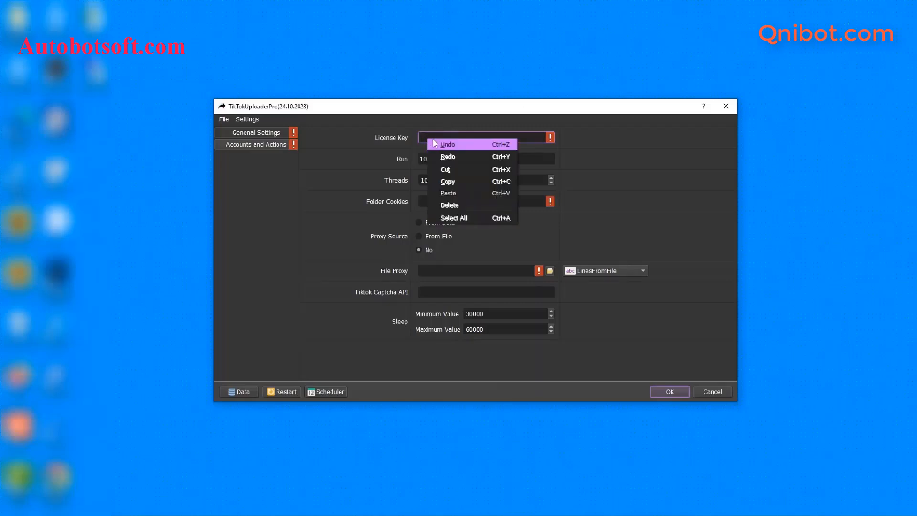
left_click(449, 193)
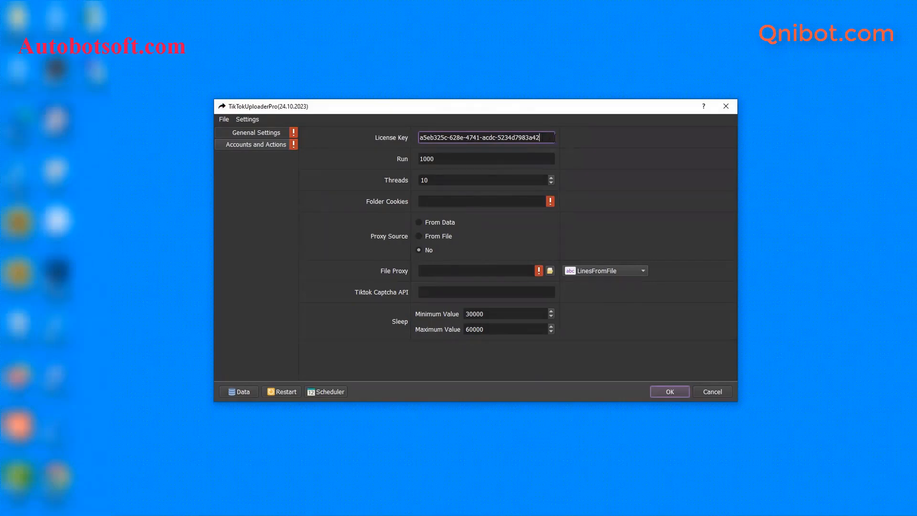
left_click(514, 162)
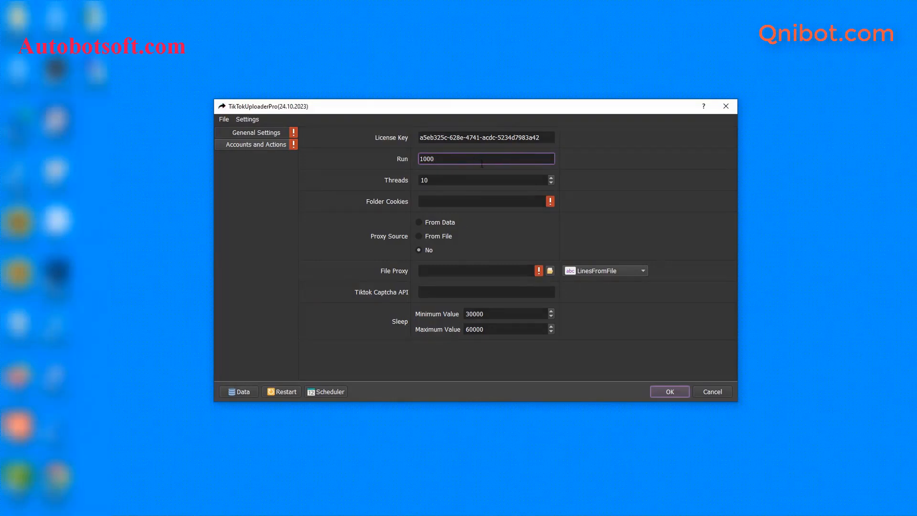
key("BackSpace")
left_click(455, 178)
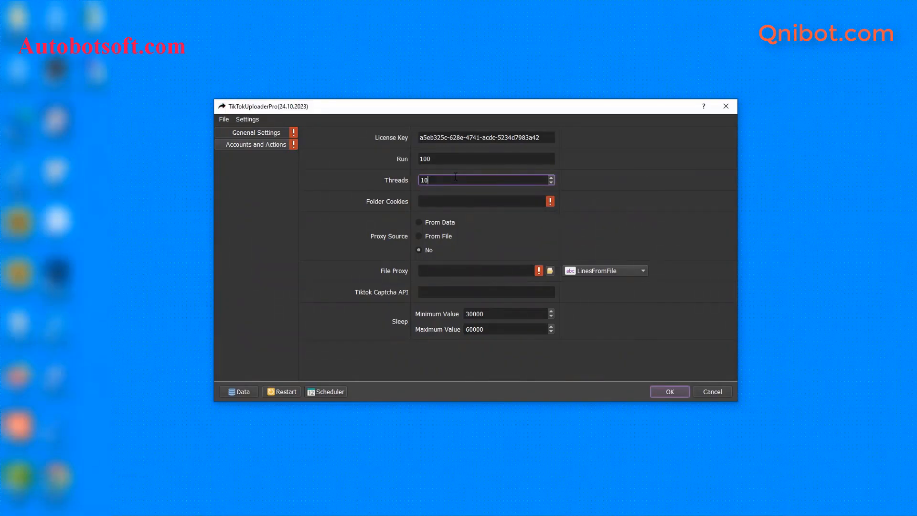
key("BackSpace")
key("BackSpace")
type("3")
left_click(439, 203)
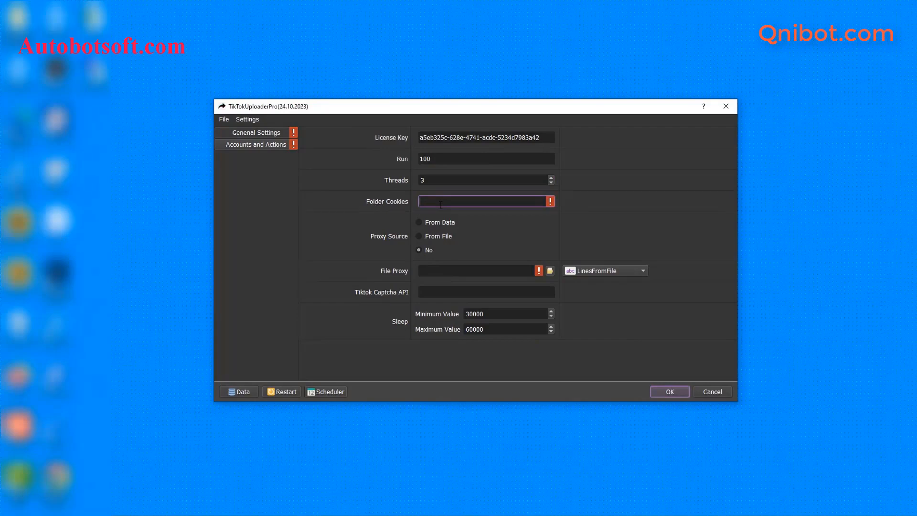
- Create an empty Cookies folder in D:\qnibot and copy its path D:\qnibot\Cookies
left_click(246, 415)
mouse_move(208, 515)
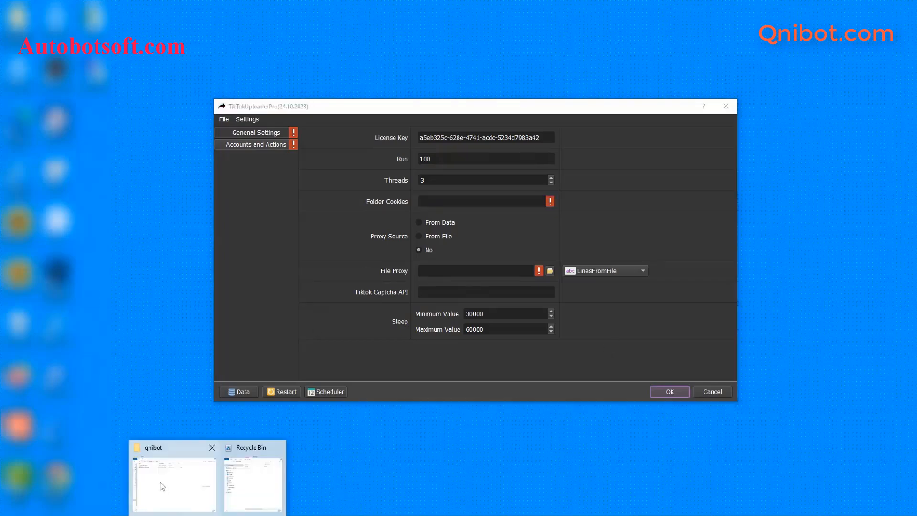
left_click(162, 478)
right_click(172, 232)
mouse_move(199, 368)
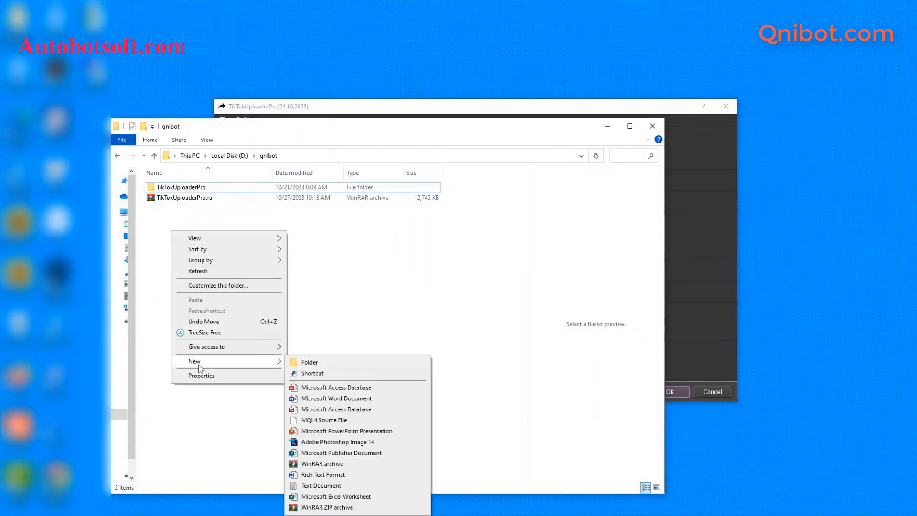
left_click(301, 361)
type("Cookies")
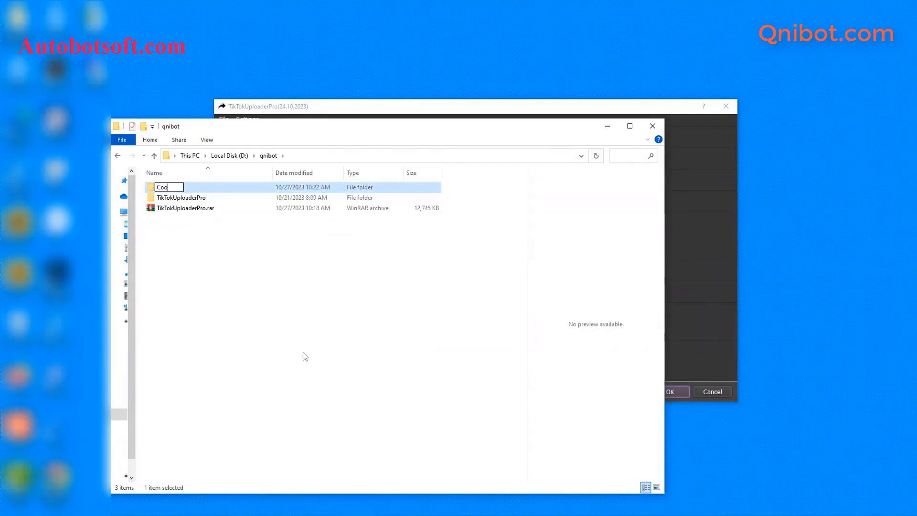
key("Return")
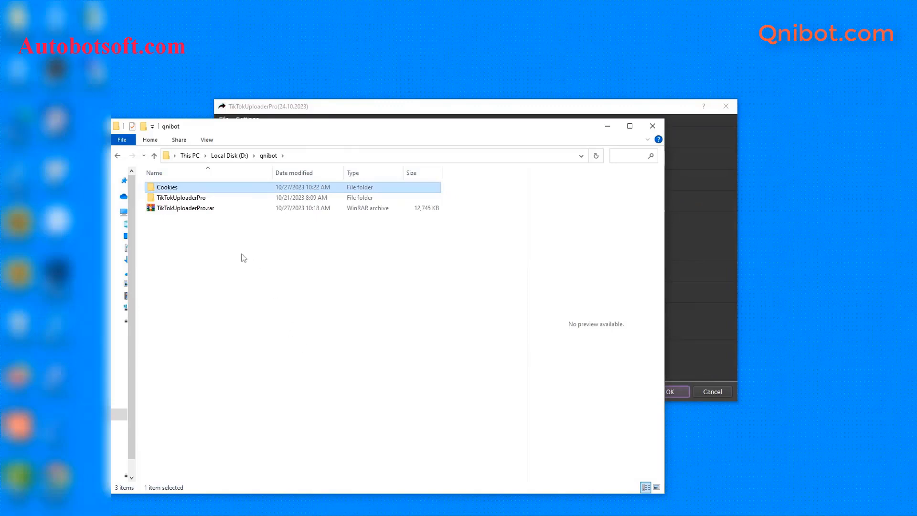
double_click(217, 188)
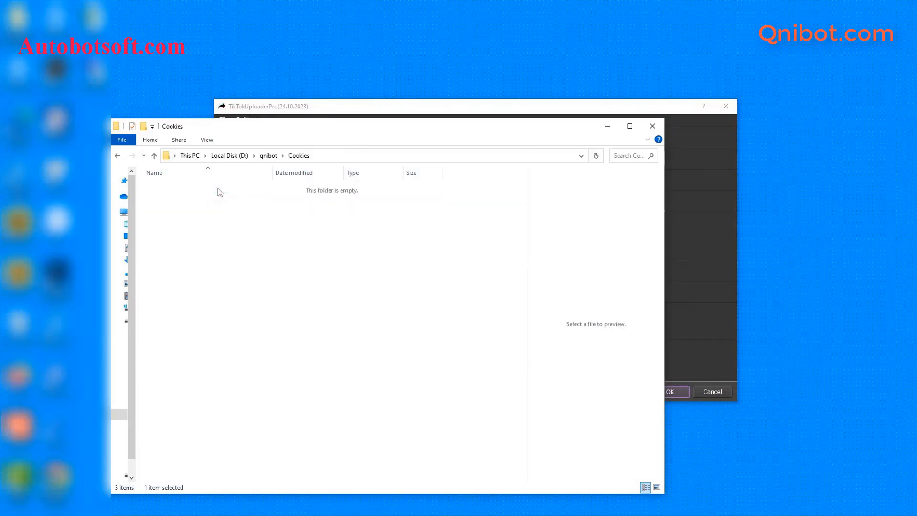
left_click(353, 159)
left_click(669, 190)
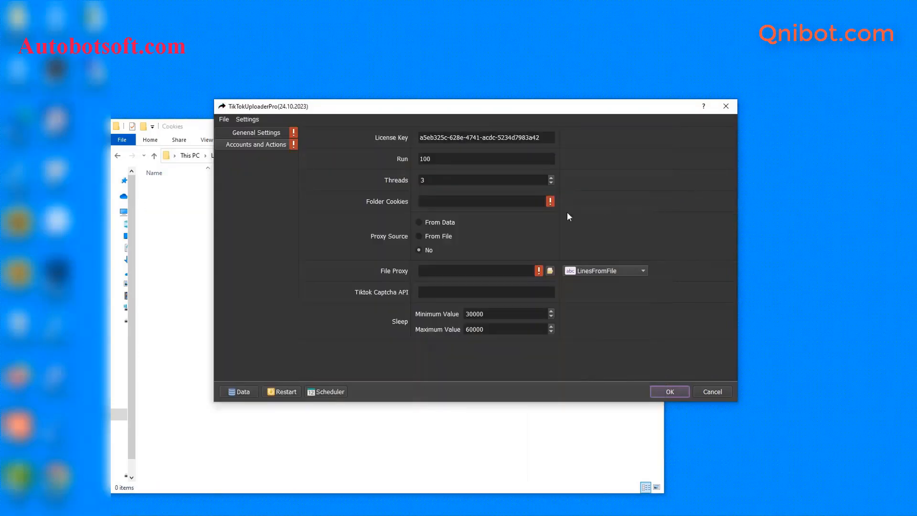
- Paste D:\qnibot\Cookies into the Folder Cookies field
left_click(451, 202)
key("ctrl+v")
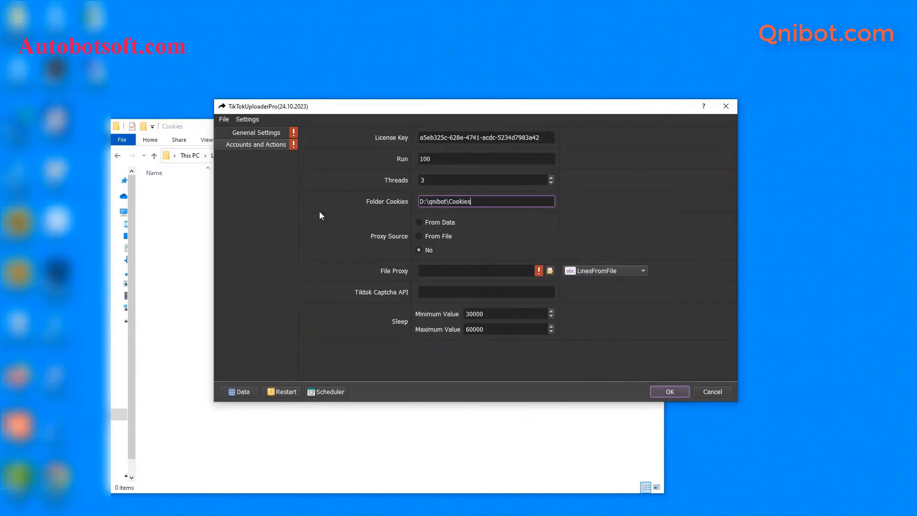
left_click(181, 212)
left_click(607, 126)
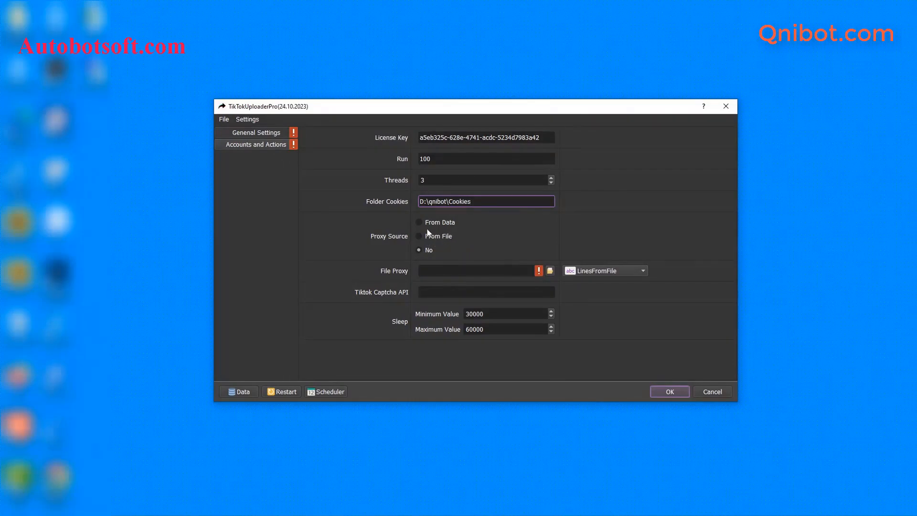
- Set Proxy Source to From File, keeping LinesFromFile as the read mode
left_click(414, 224)
left_click(596, 276)
left_click(596, 272)
- Create an empty proxy.txt in D:\qnibot and open it in Notepad
mouse_move(210, 507)
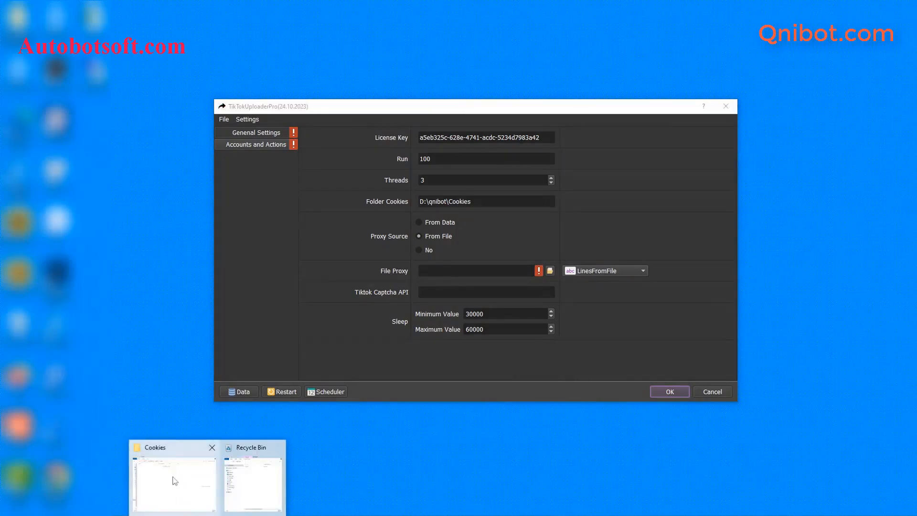
left_click(174, 479)
left_click(154, 155)
right_click(188, 249)
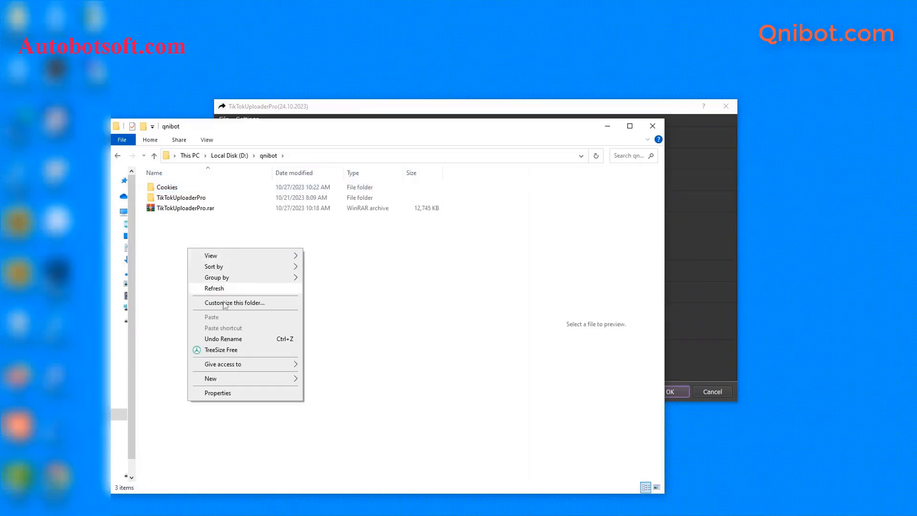
mouse_move(268, 378)
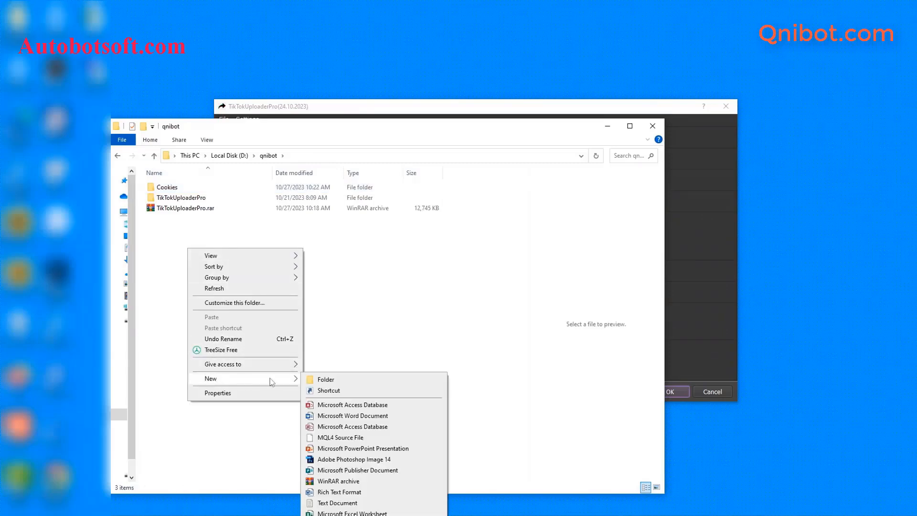
left_click(315, 502)
type("p")
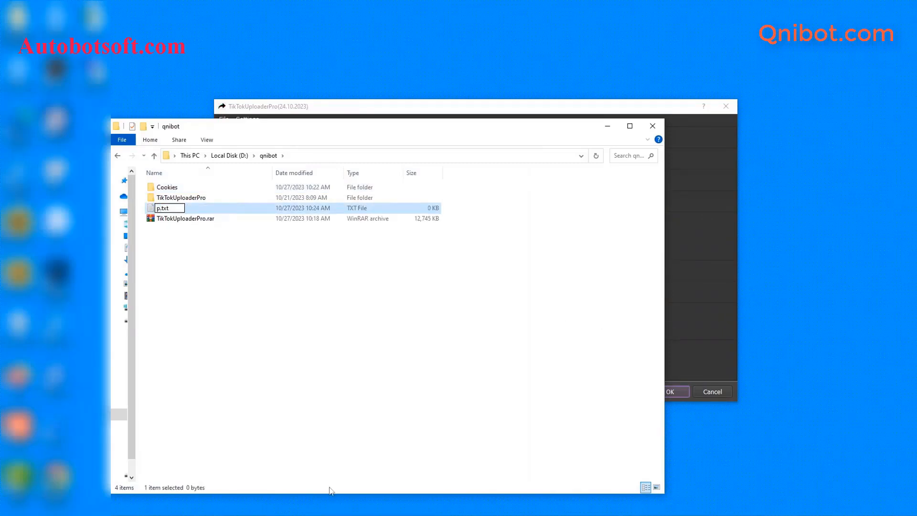
type("roxy")
key("Return")
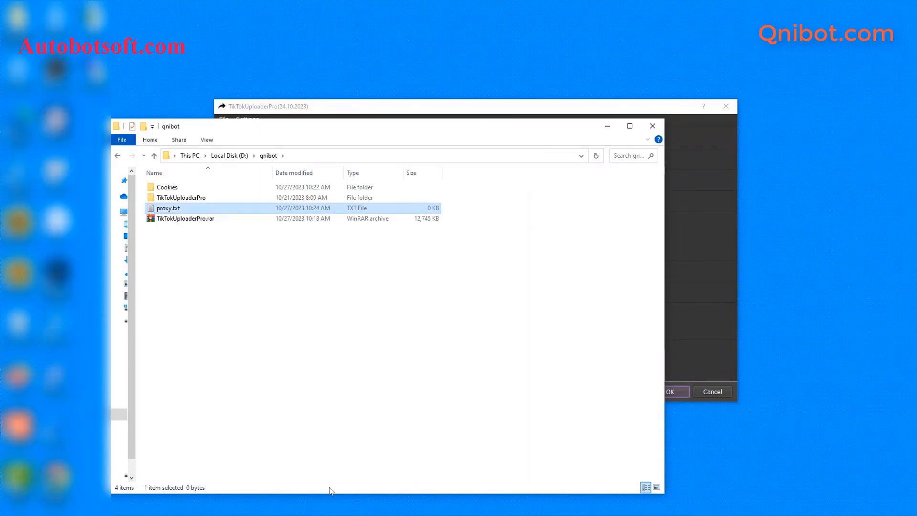
double_click(195, 208)
left_click(417, 180)
left_click(500, 274)
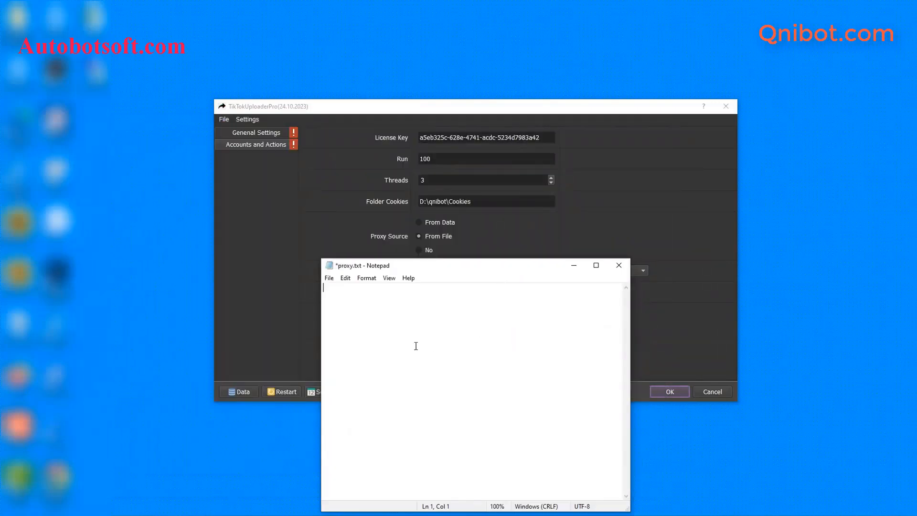
- Paste the proxy list into proxy.txt and append :user:pass to the first proxy
key("ctrl+v")
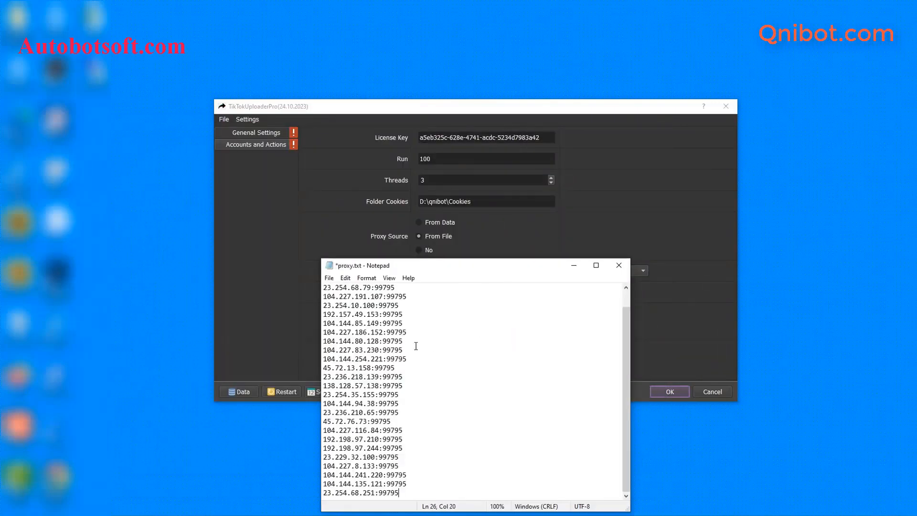
left_click(415, 329)
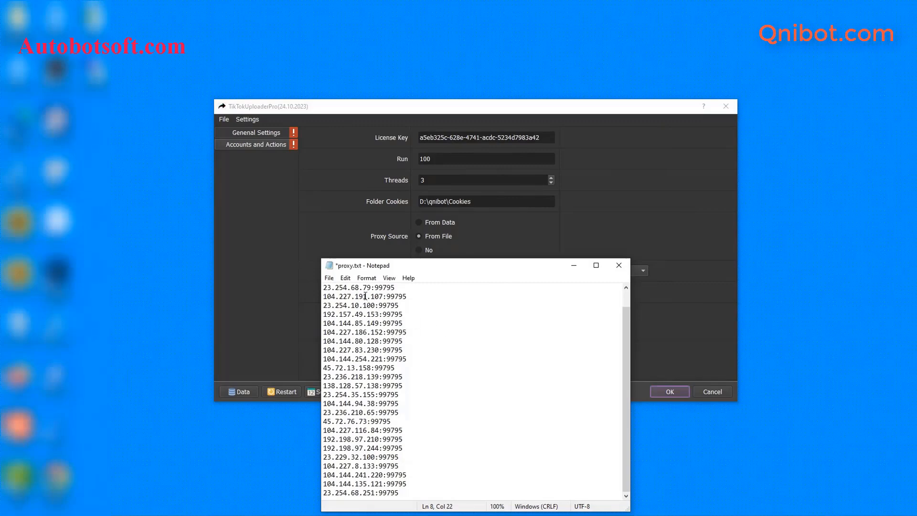
mouse_move(371, 288)
left_mouse_down()
mouse_move(347, 288)
mouse_move(375, 287)
left_mouse_up()
left_click(403, 287)
type(":uss")
key("BackSpace")
type("er:pass")
- Save proxy.txt with File > Save
left_click(329, 277)
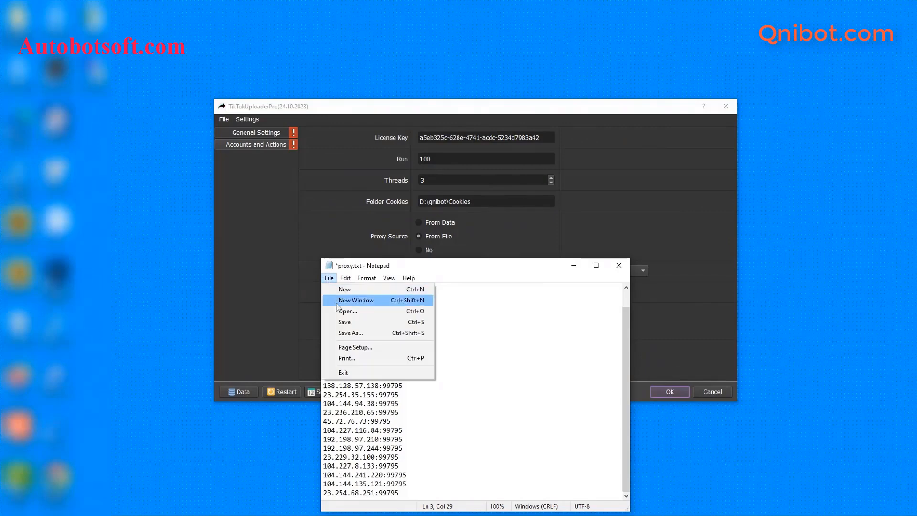
left_click(342, 323)
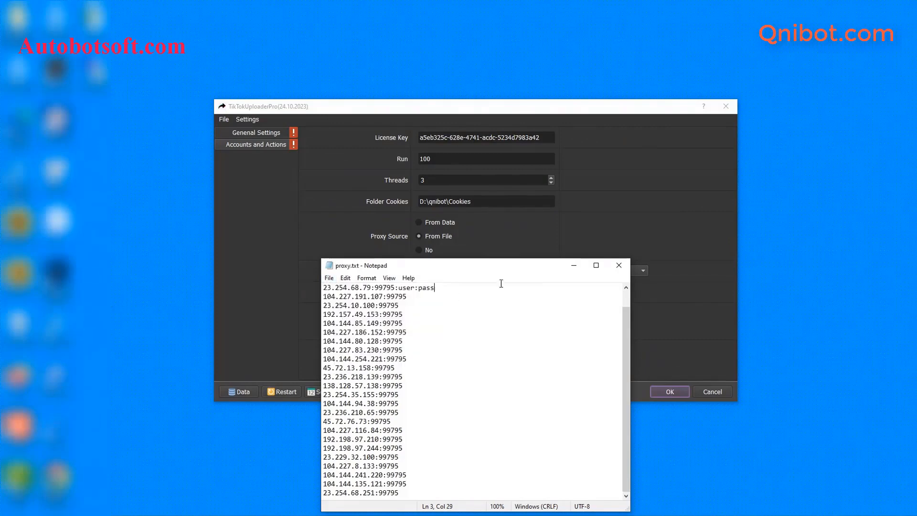
left_click(669, 174)
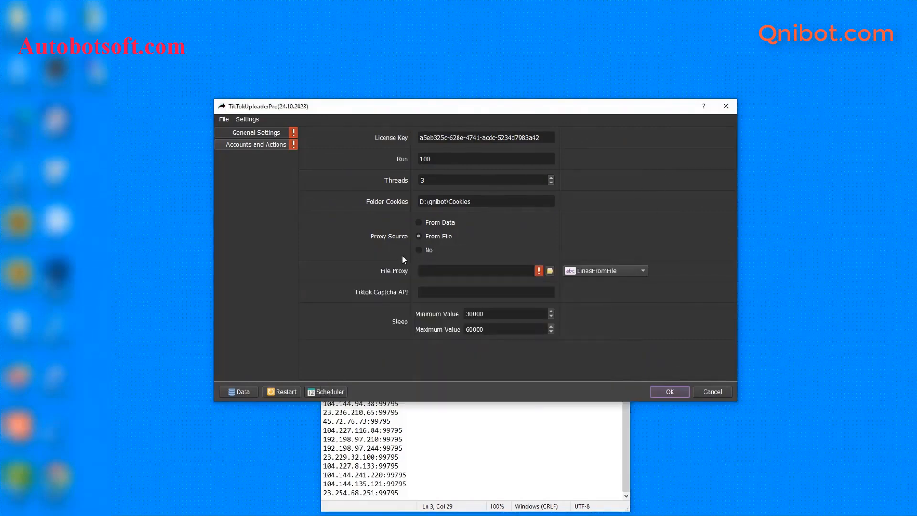
- Set the File Proxy setting to proxy.txt in D:\qnibot
left_click(550, 270)
left_click(367, 196)
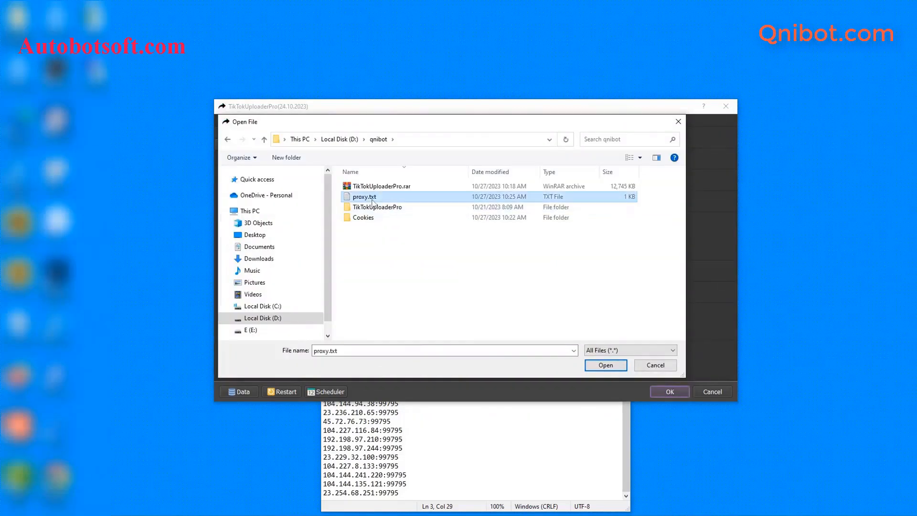
left_click(603, 365)
left_click(398, 438)
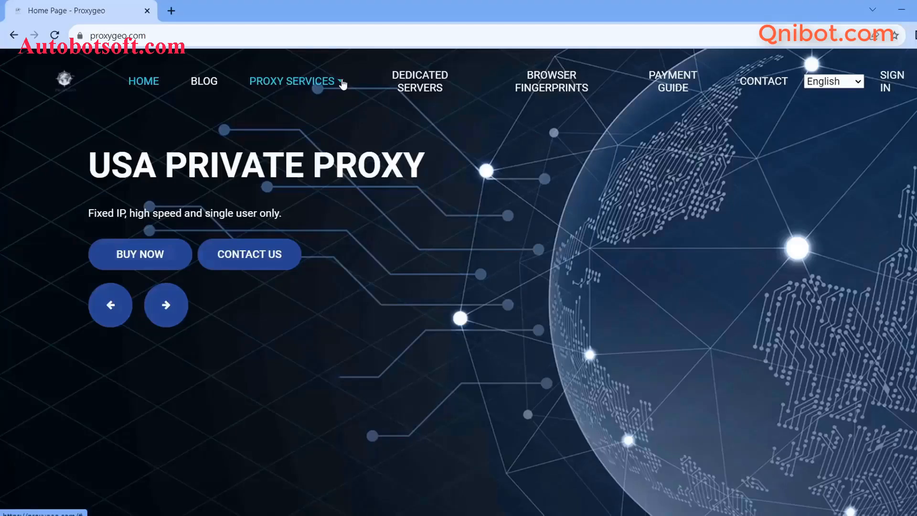
- Look over the Proxy Services menu on proxygeo.com
left_click(342, 83)
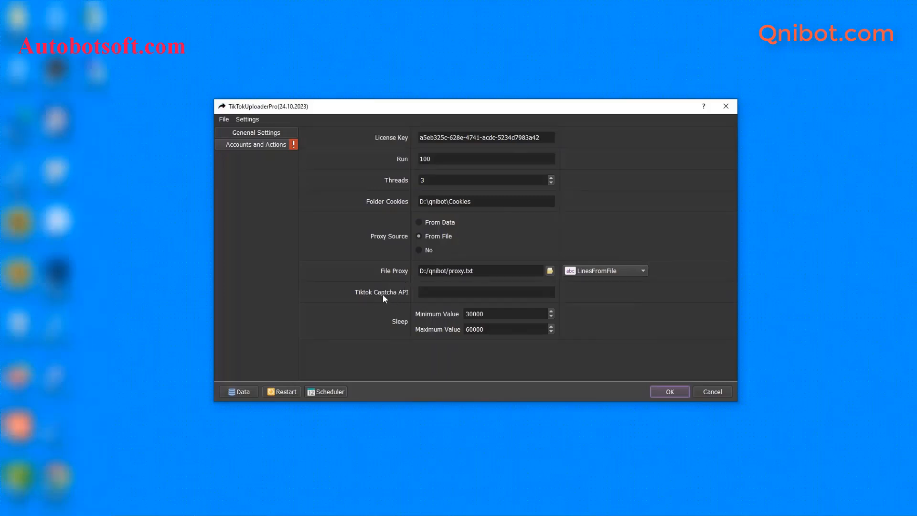
- Copy the captcha.guru account key for the Tiktok Captcha API setting, then return to the uploader settings
left_click(425, 293)
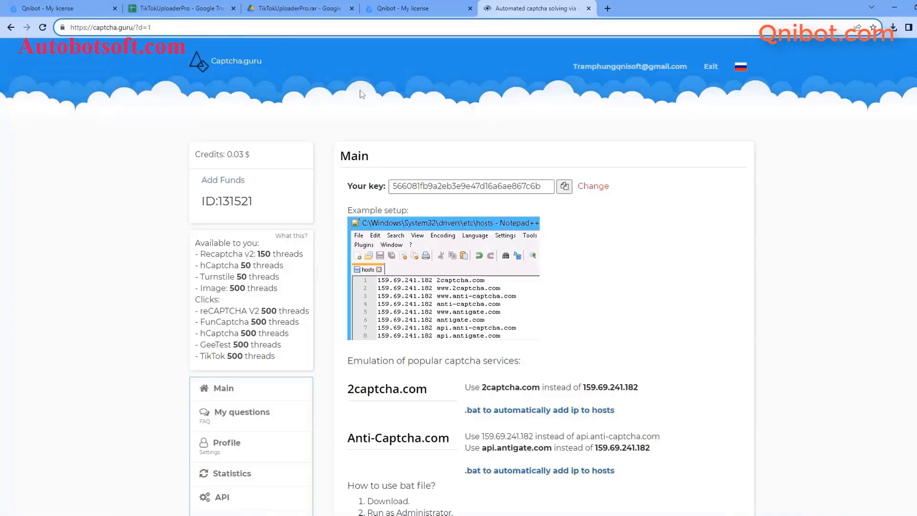
left_click(565, 187)
left_click(893, 8)
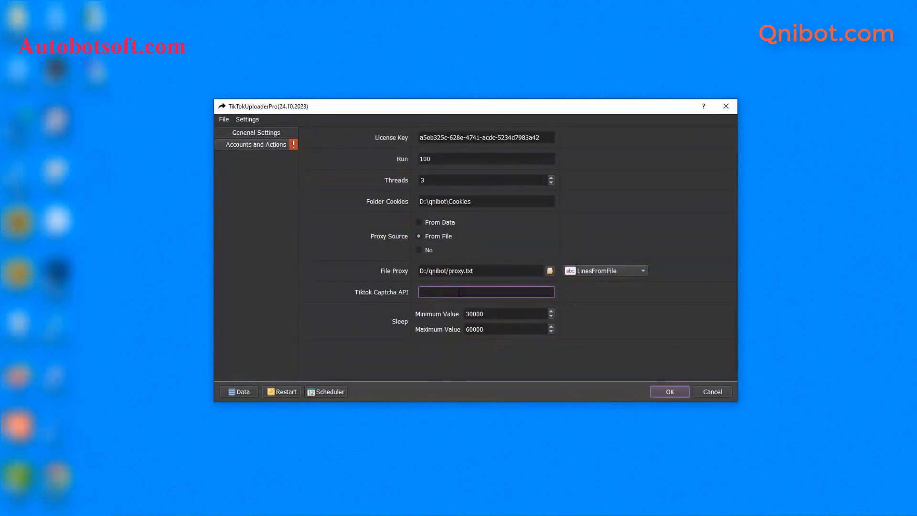
- Paste the key into Tiktok Captcha API, keep Sleep at 30000–60000, and go to Accounts and Actions
key("ctrl+v")
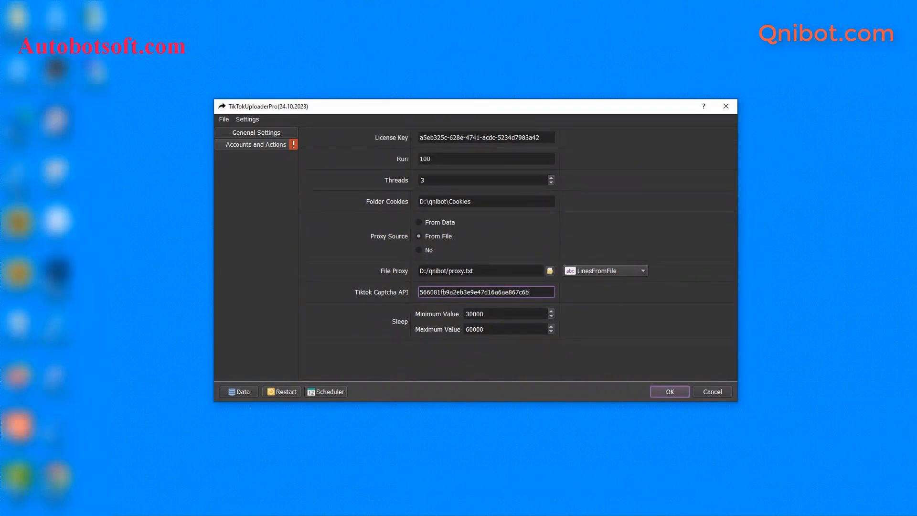
left_click(586, 317)
left_click(507, 314)
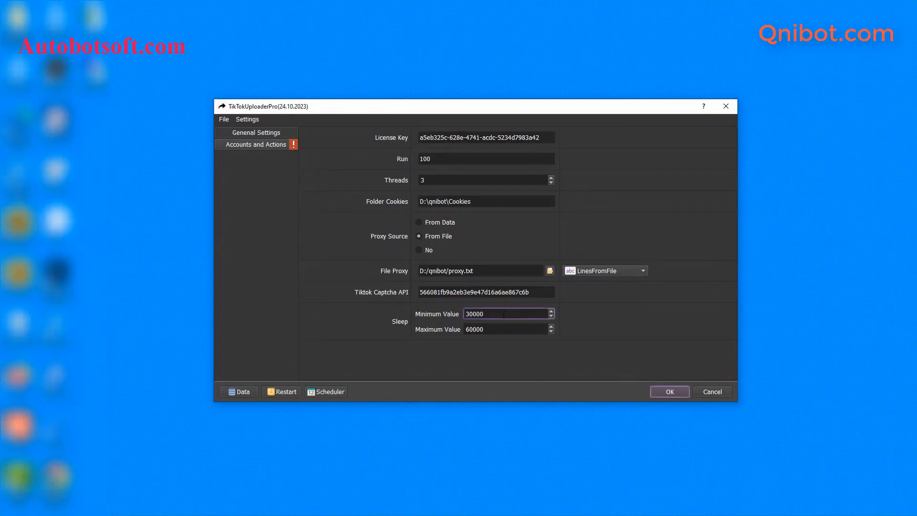
left_click_drag(473, 314, 484, 328)
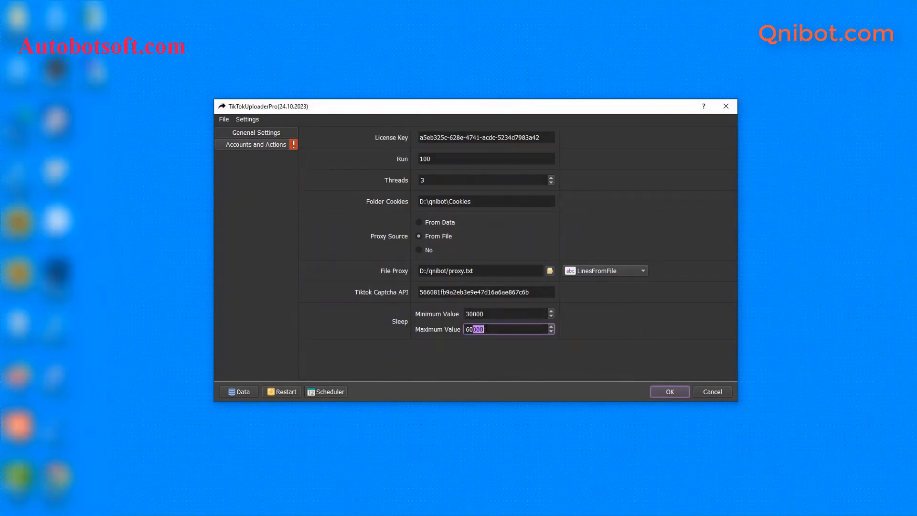
left_click(496, 314)
left_click(493, 332)
left_click(622, 319)
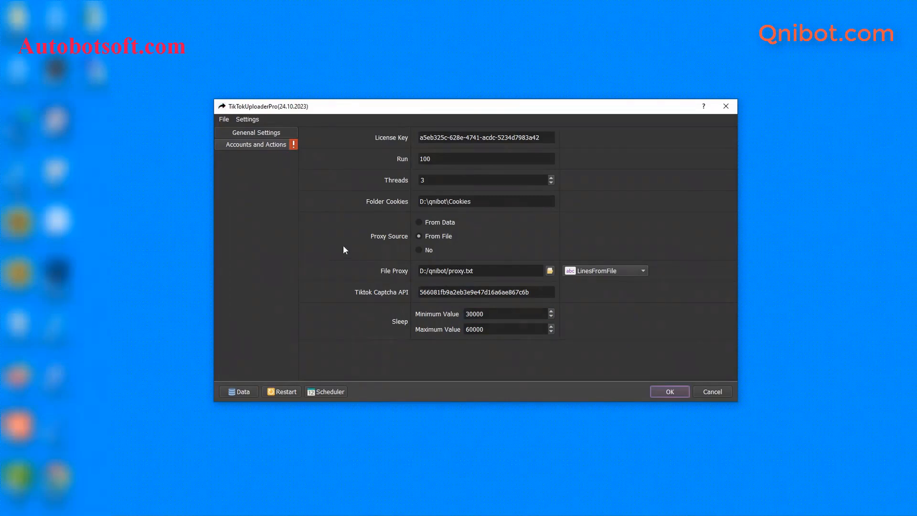
left_click(255, 145)
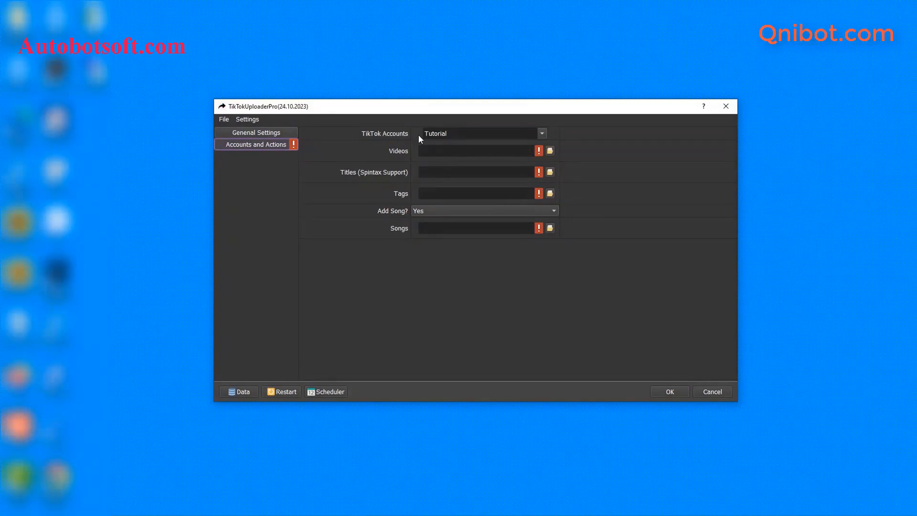
- Open the Database Manager from the Data button and select the Not in groups entry
left_click(241, 393)
left_click(248, 192)
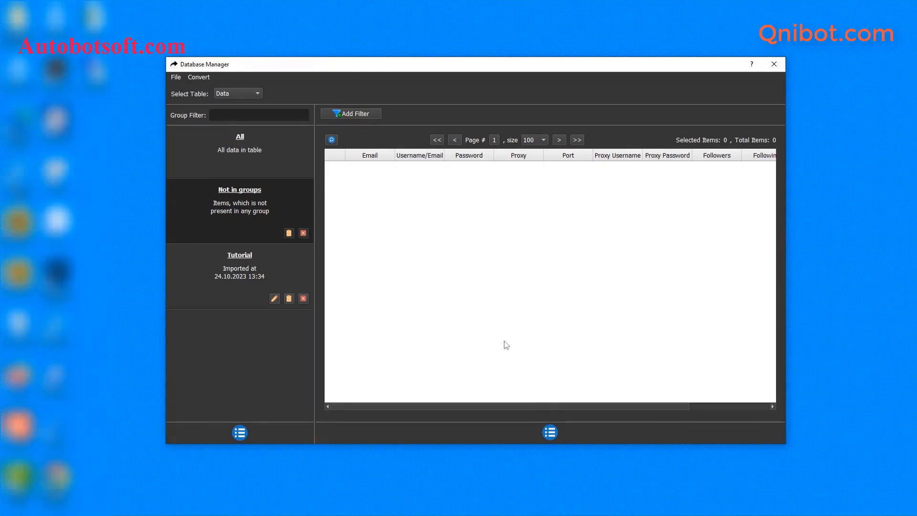
- Add a new account group named 'Tutorial 1' in the Database Manager
left_click(242, 430)
left_click(257, 434)
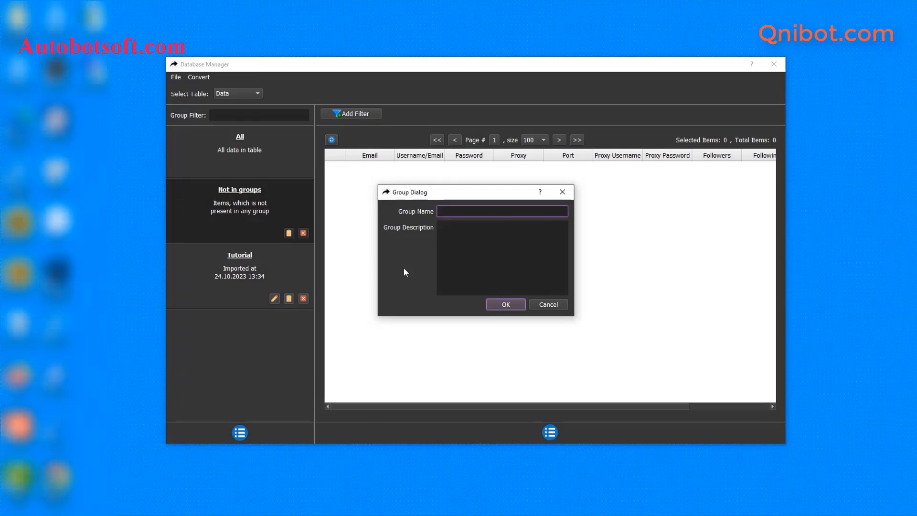
type("Tutorial 1")
left_click(504, 304)
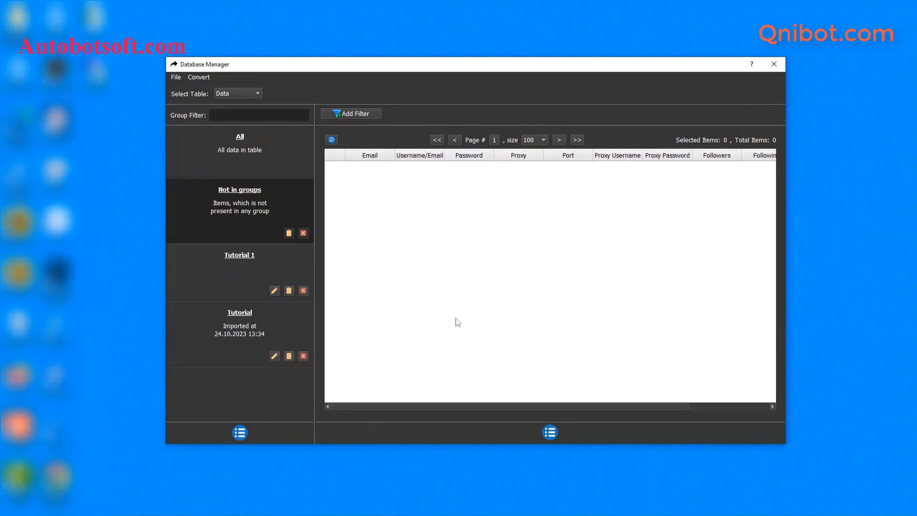
- Add an account to the Tutorial 1 group with its email, username and password
left_click(238, 267)
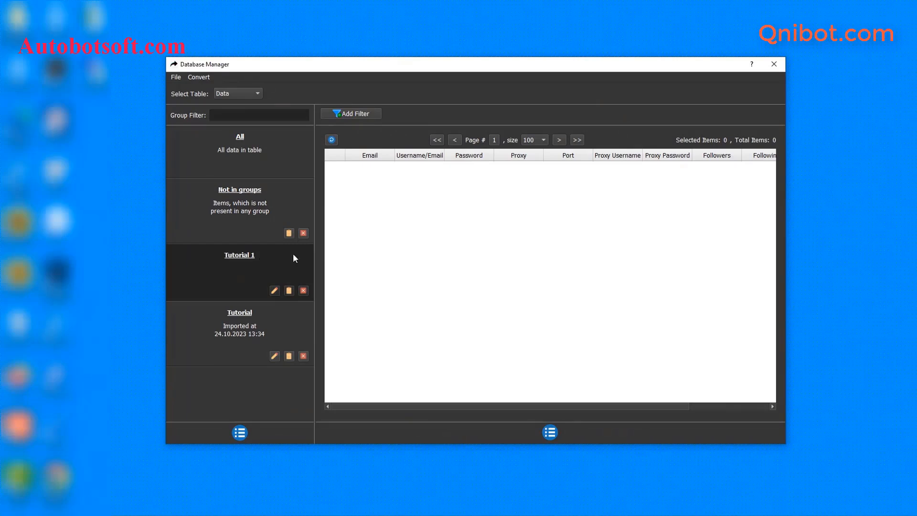
left_click(550, 432)
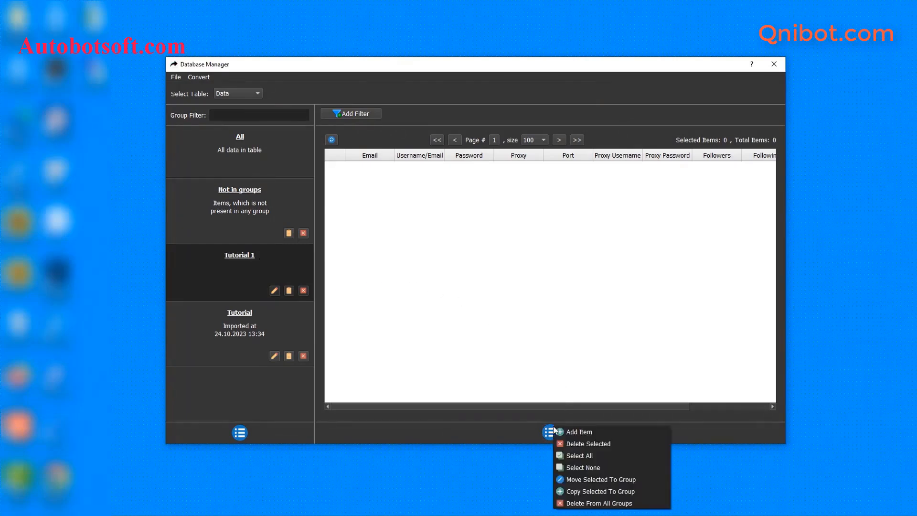
left_click(571, 431)
left_click(423, 156)
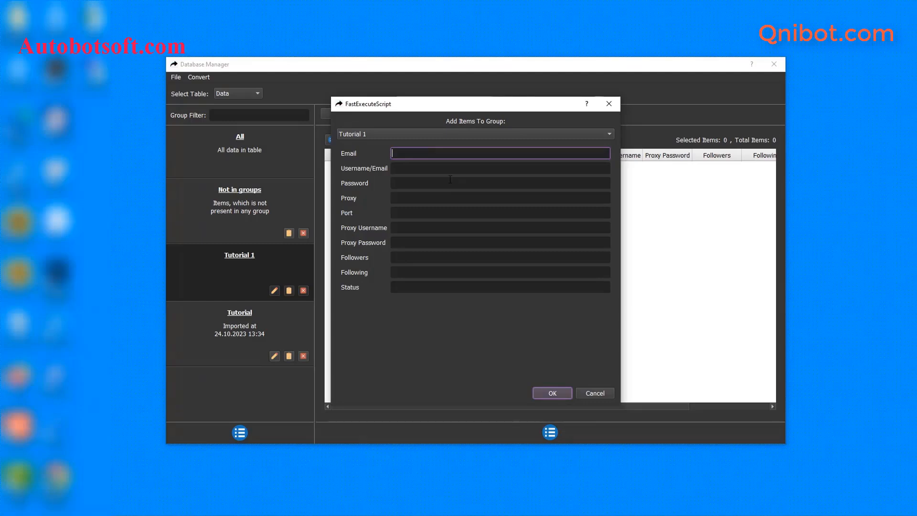
left_click(407, 168)
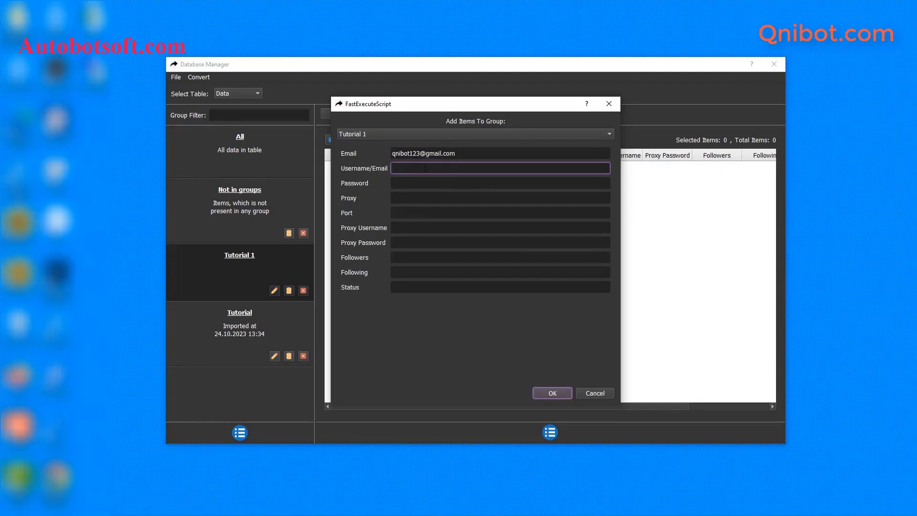
key("ctrl+v")
left_click(403, 183)
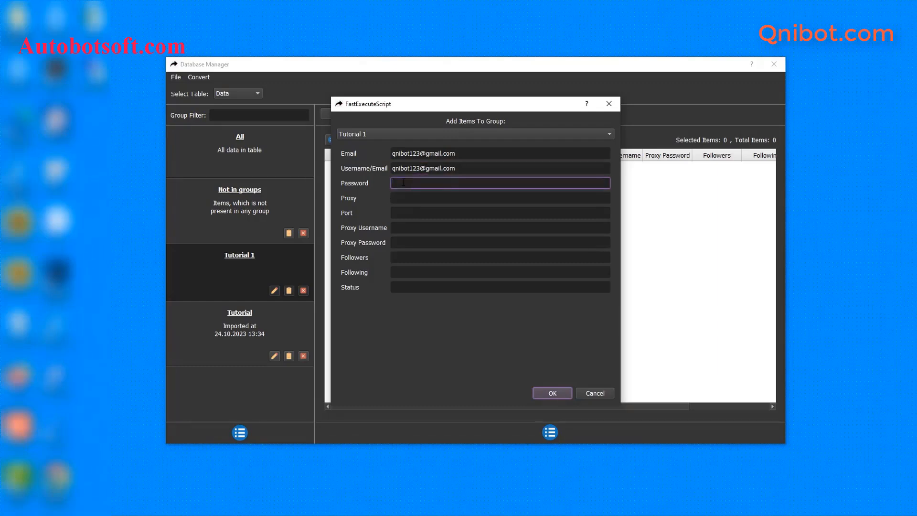
type("tiktokqni01")
left_click(551, 394)
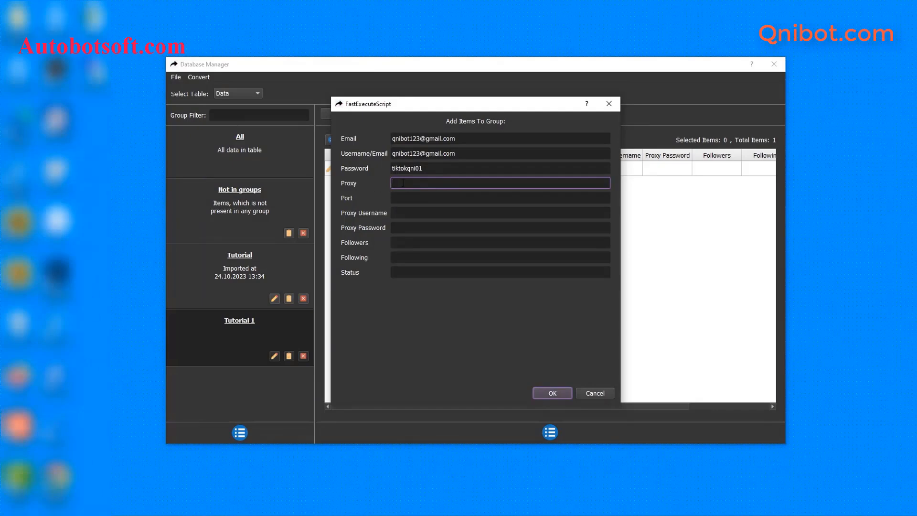
- Give the account its proxy address, port 99793, proxy username and proxy password, and save
key("ctrl+v")
left_click(400, 199)
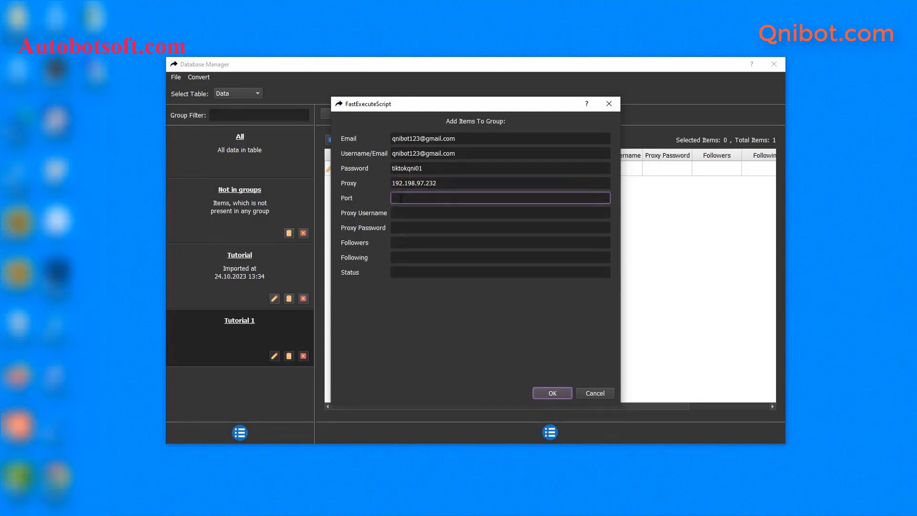
type("99793")
left_click(400, 214)
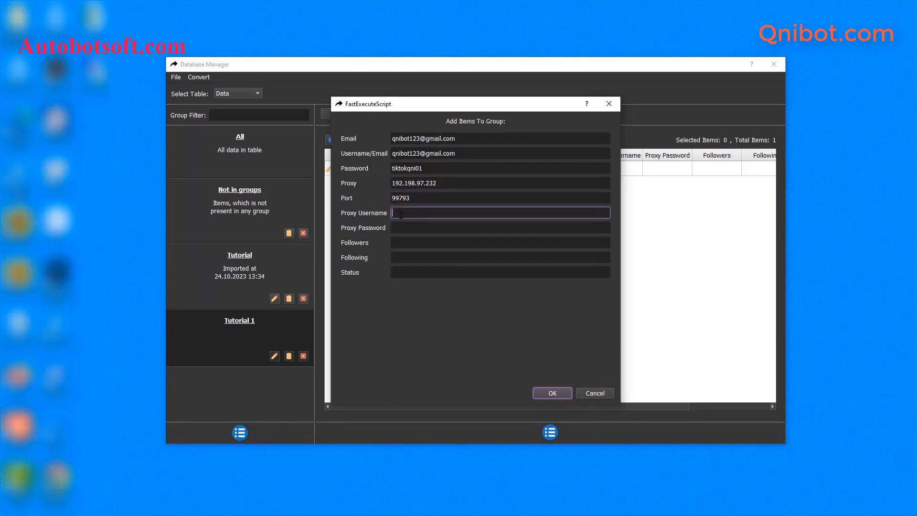
left_click(417, 226)
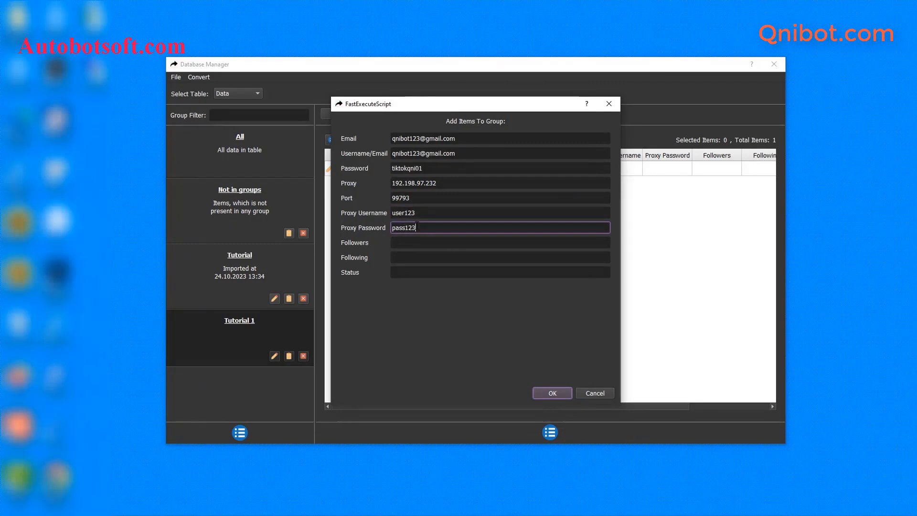
left_click(551, 393)
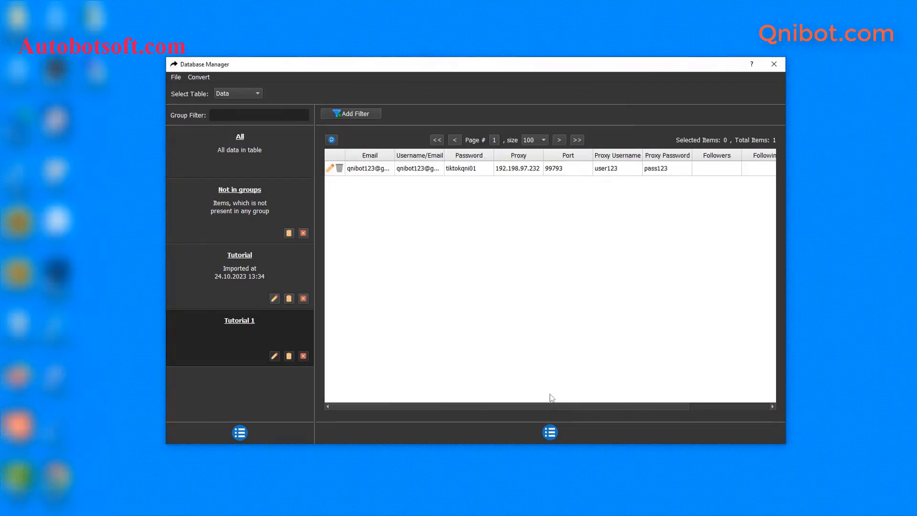
- Open the add-items-to-group form again and close it without adding another account
left_click(550, 431)
left_click(569, 433)
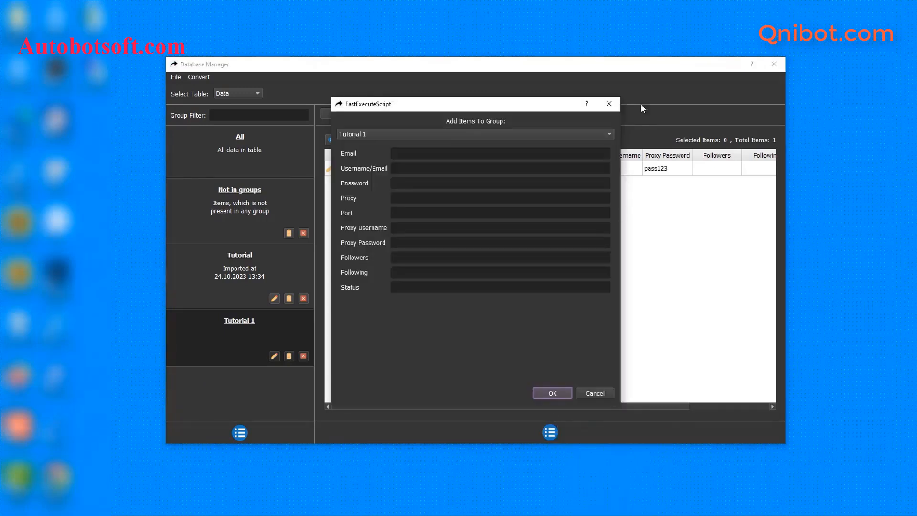
left_click(610, 104)
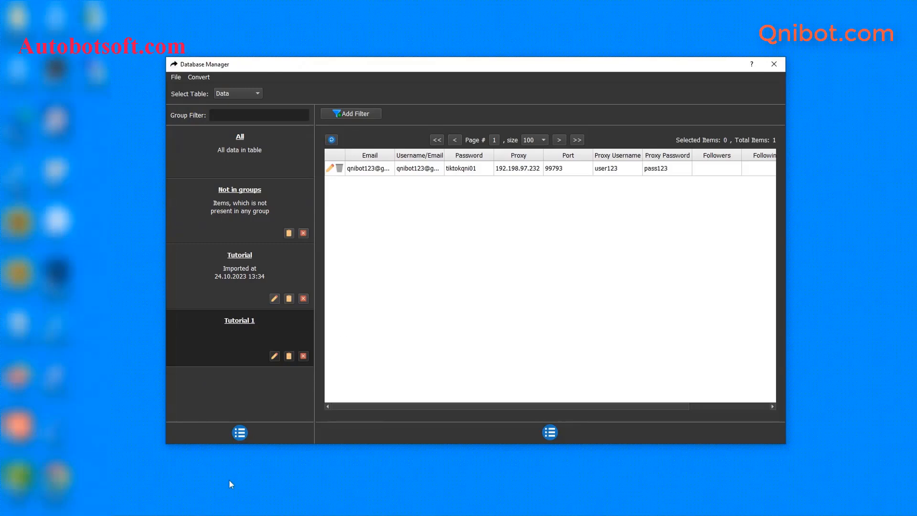
- Create a new text file accounts-tiktok.txt in D:\qnibot and open it in Notepad
left_click(182, 496)
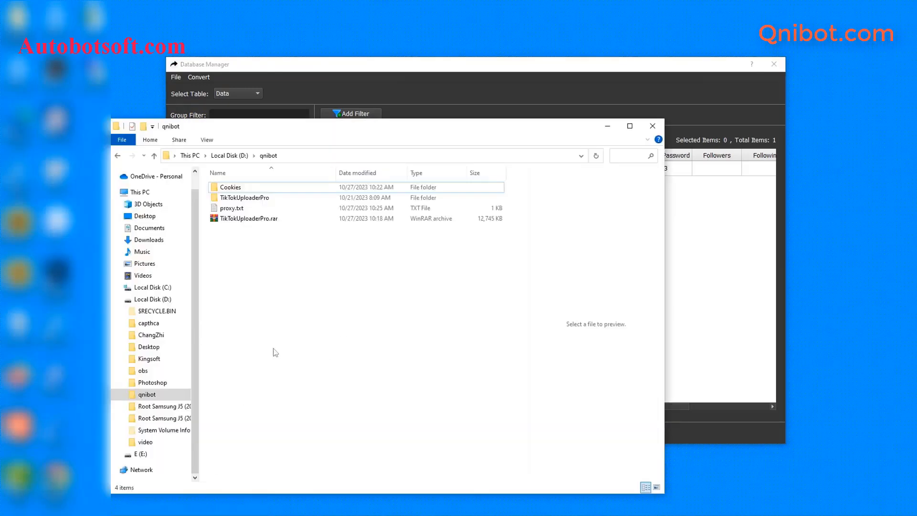
right_click(239, 250)
mouse_move(277, 327)
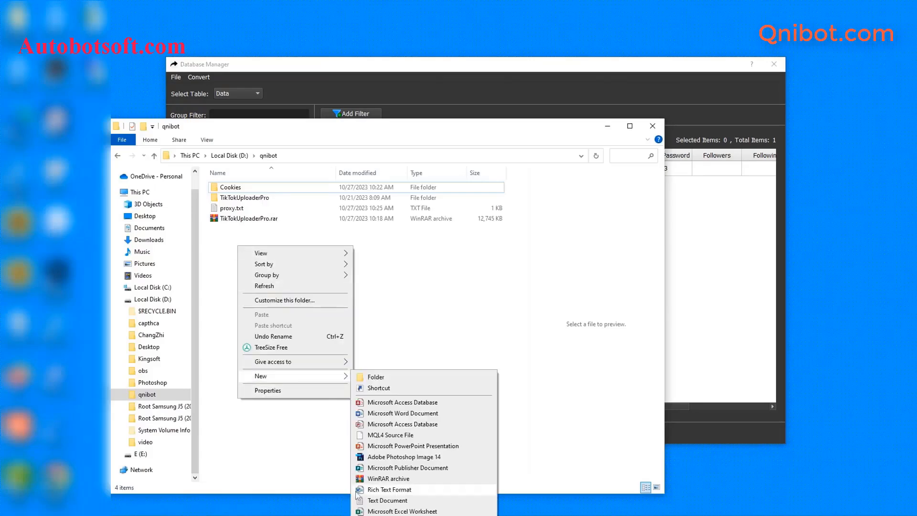
left_click(372, 487)
type("accounts")
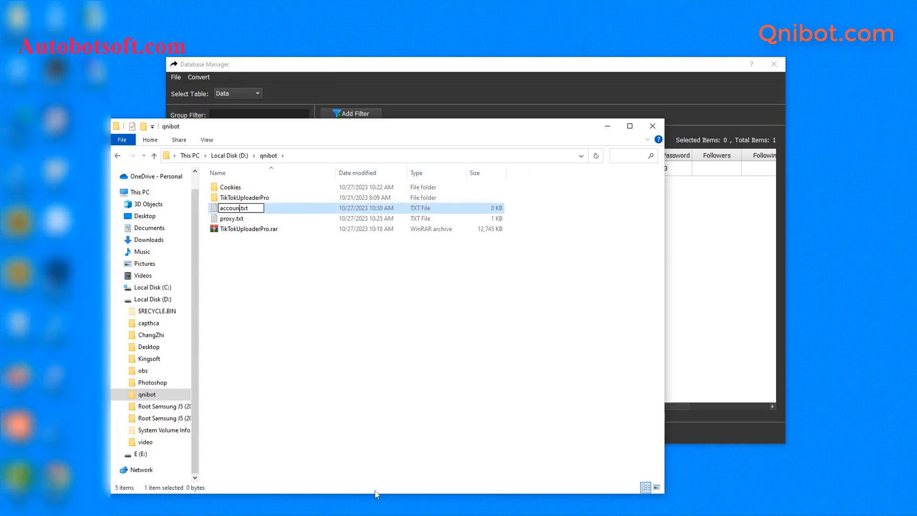
type("-tiktok")
key("Return")
double_click(293, 208)
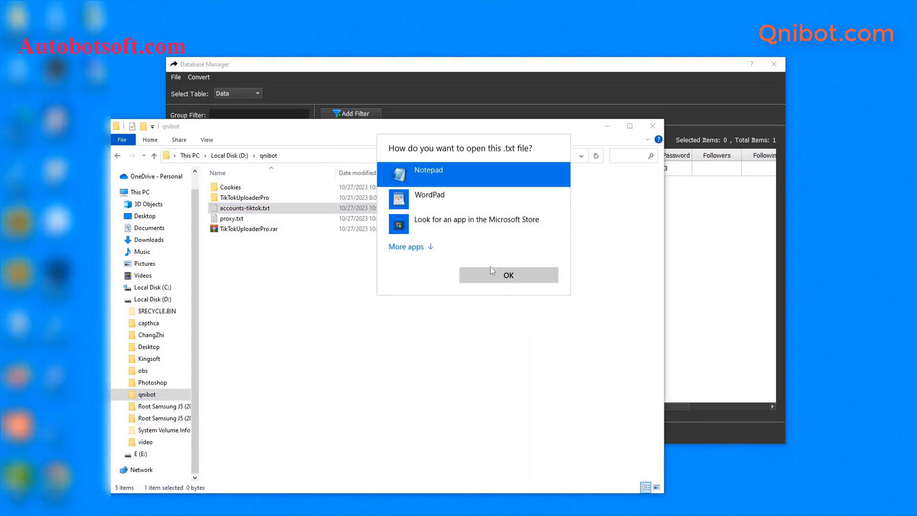
left_click(497, 275)
left_click(607, 126)
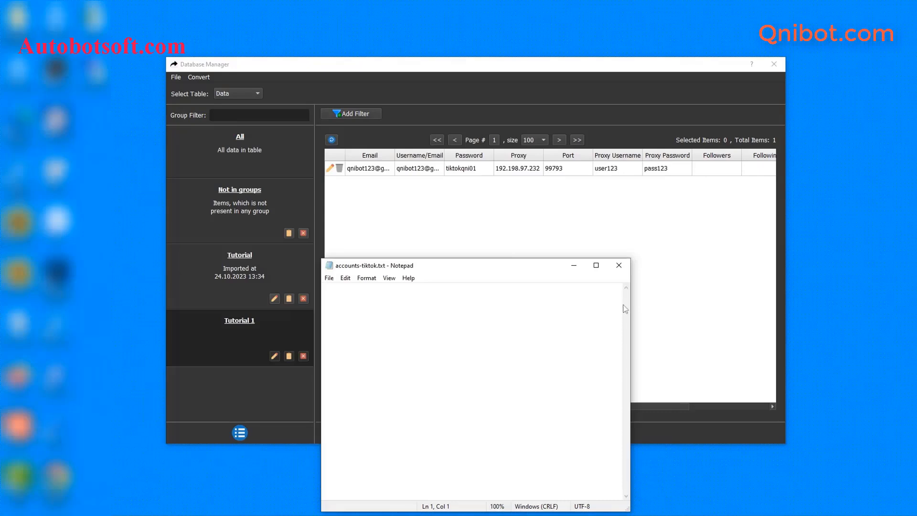
- Enlarge Notepad and type the first account line: email, username and password, comma-separated
left_click_drag(631, 301, 743, 301)
left_click_drag(624, 262, 628, 211)
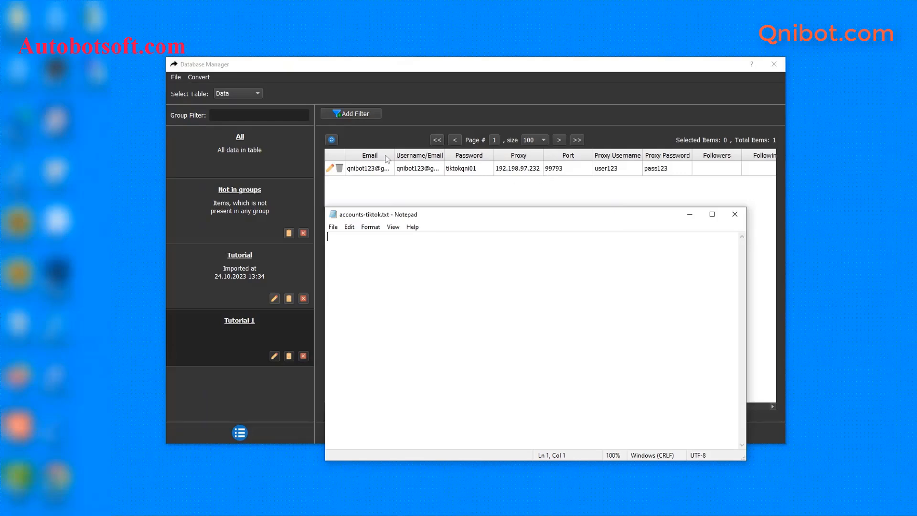
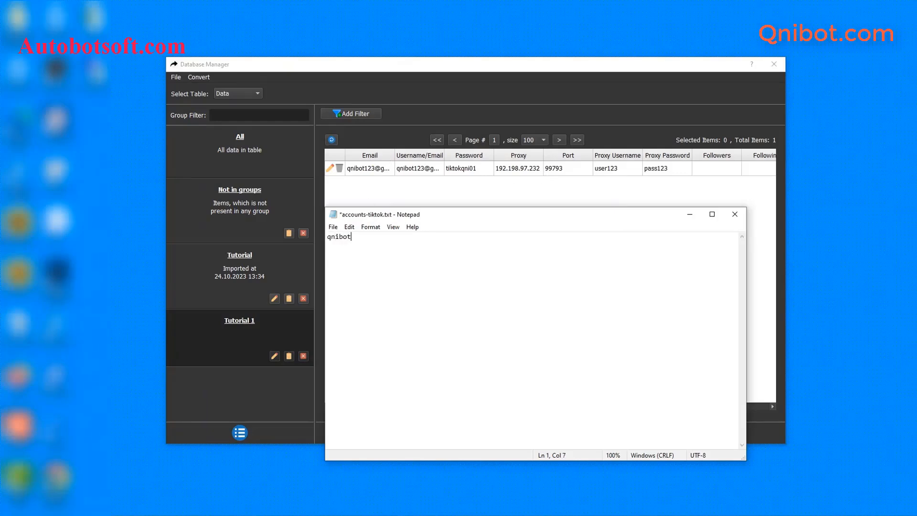
key("ctrl+v")
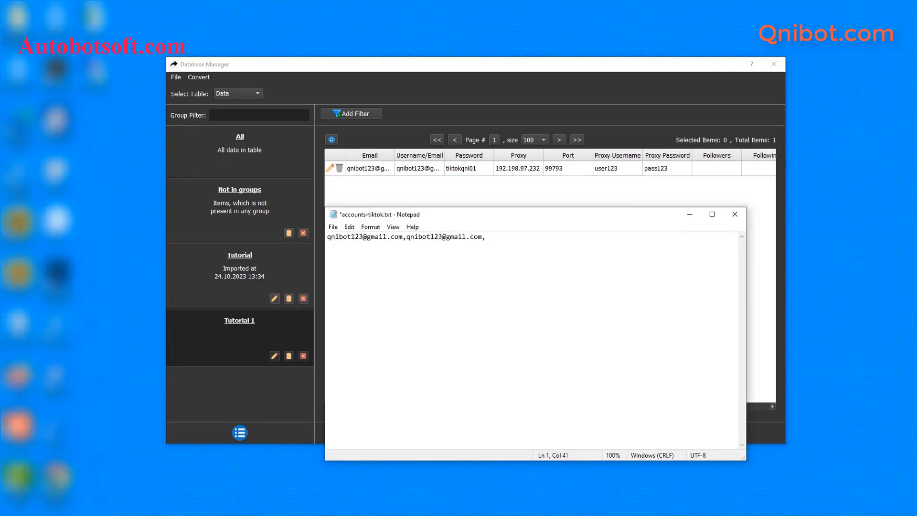
- Start line 2 with the second account's email, username and the first line's password
key("Return")
key("ctrl+v")
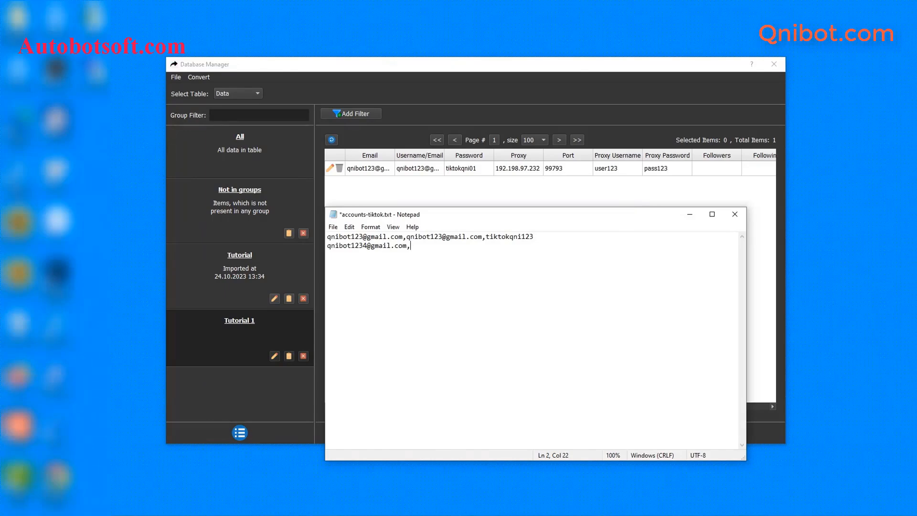
type(",")
key("ctrl+v")
type(",")
left_click_drag(486, 236, 535, 235)
key("ctrl+c")
left_click(526, 248)
key("ctrl+v")
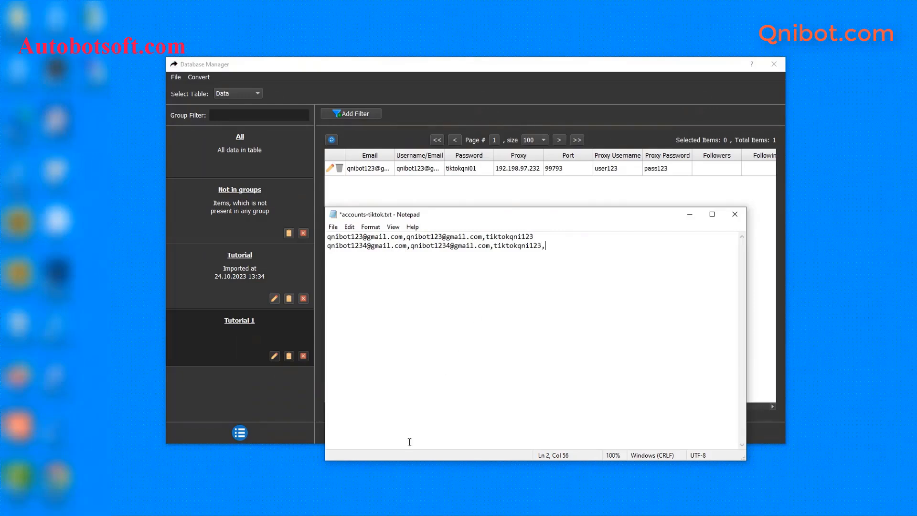
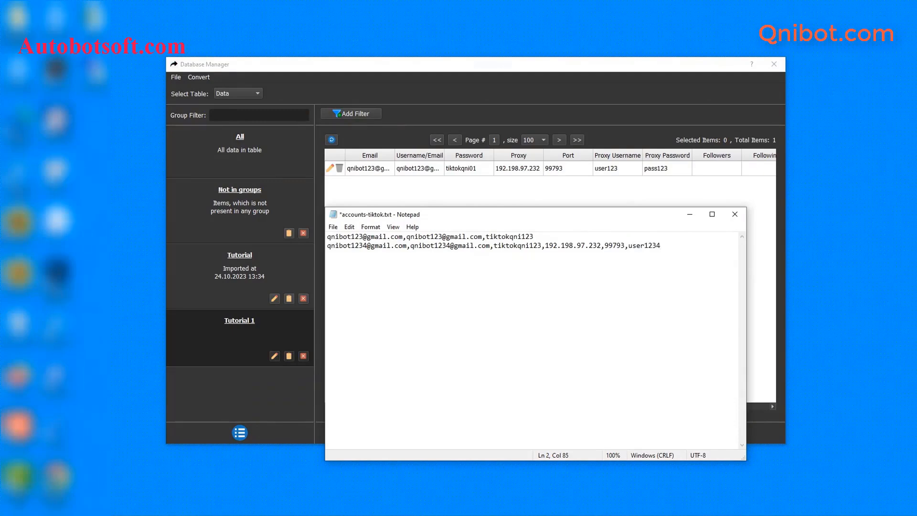
- Append proxy 192.198.97.232, port 99793 and the proxy login and password to line 2
key("Return")
key("Return")
key("BackSpace")
key("BackSpace")
key("BackSpace")
- Save accounts-tiktok.txt and return to the Database Manager
left_click(333, 227)
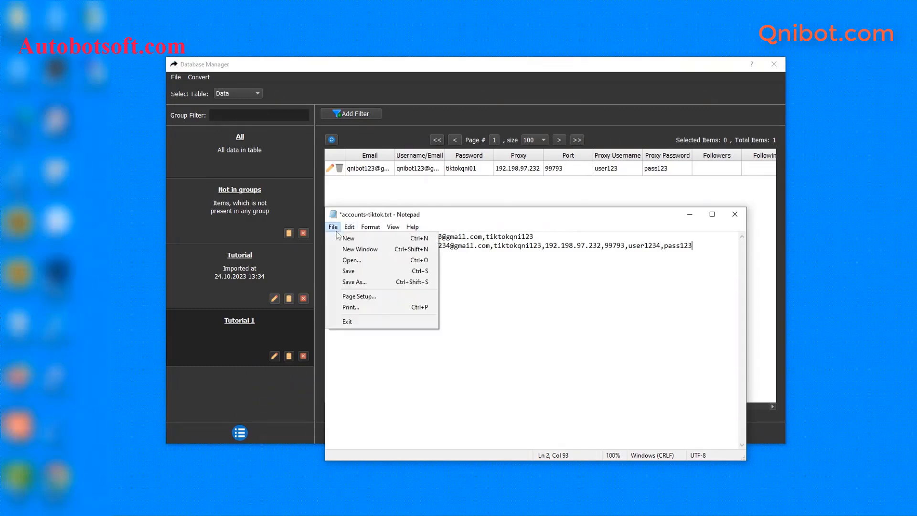
left_click(349, 271)
left_click(632, 193)
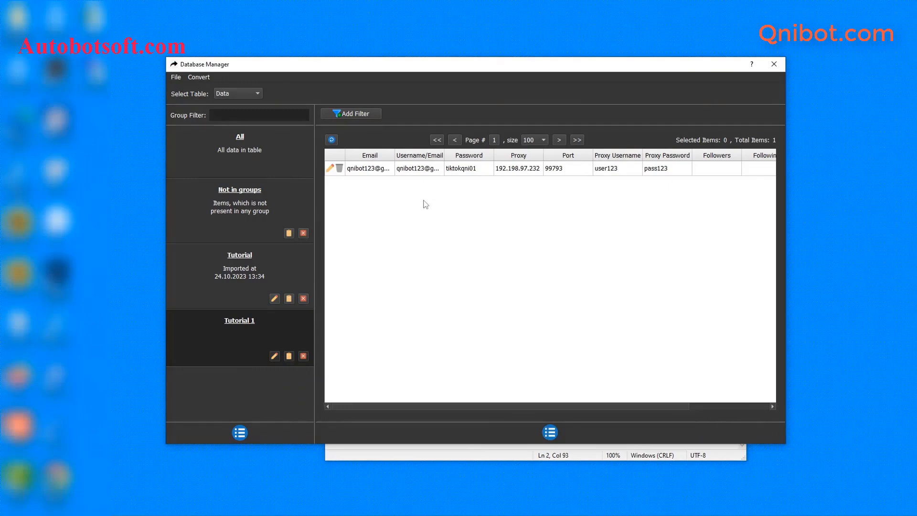
left_click(199, 78)
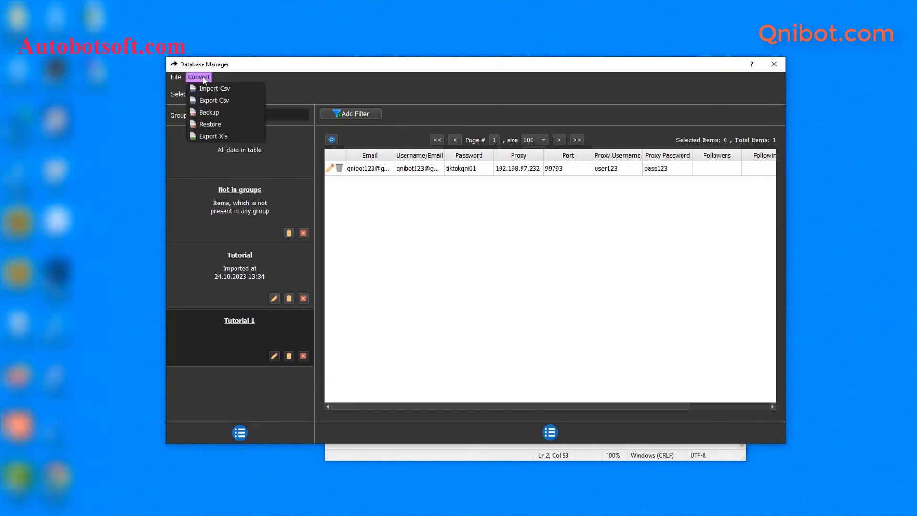
- Import accounts-tiktok.txt through Import Csv, then close Notepad
left_click(219, 89)
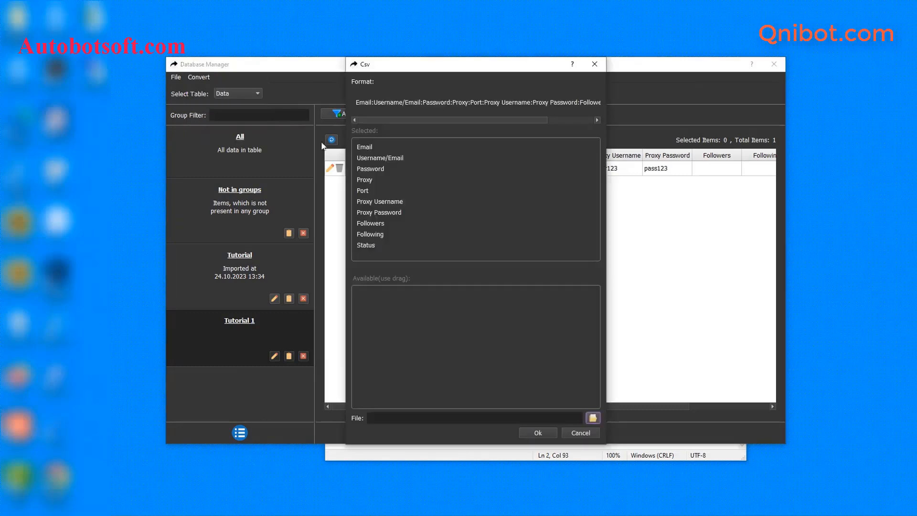
left_click(592, 418)
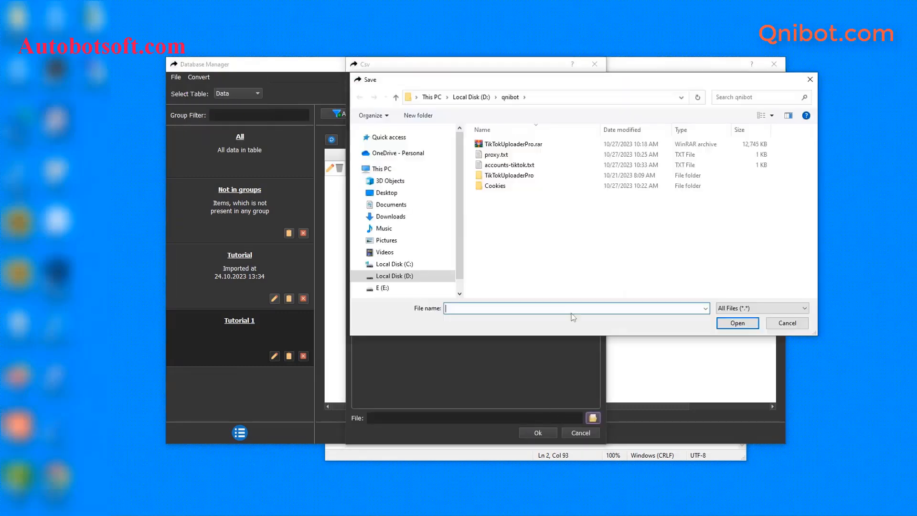
left_click(514, 168)
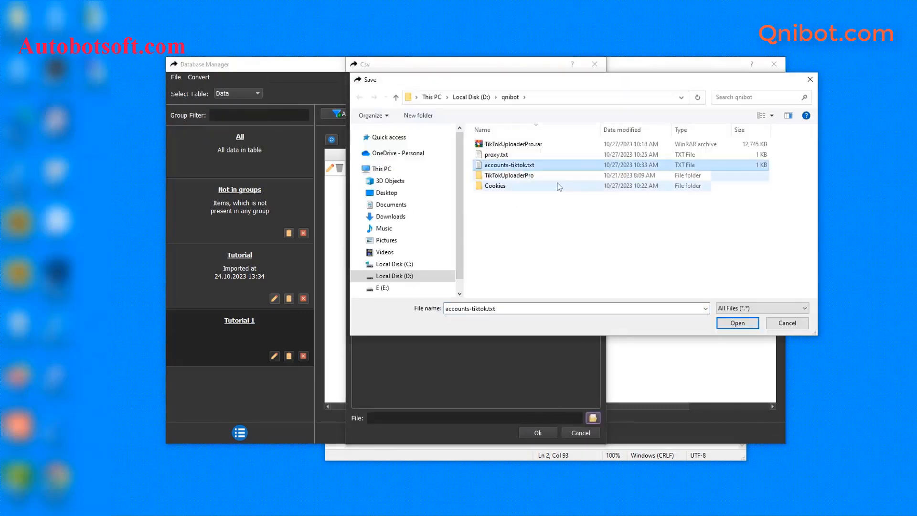
left_click(737, 323)
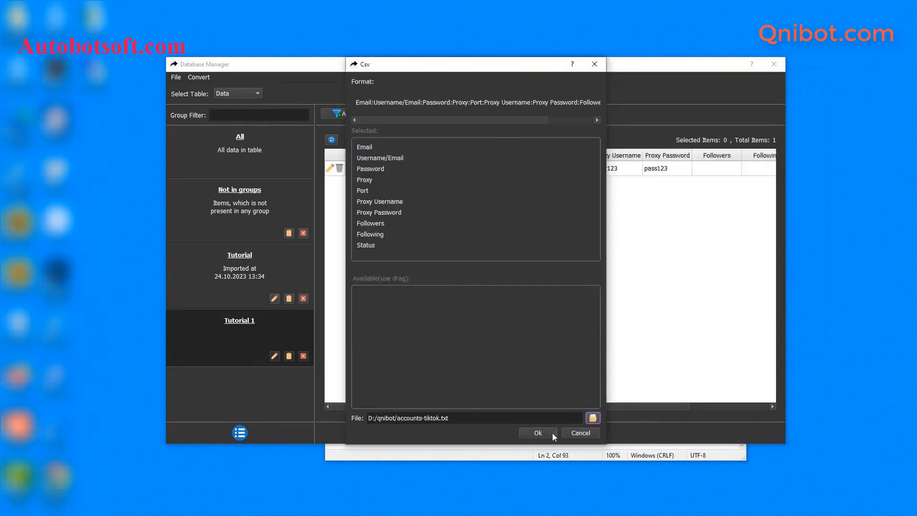
left_click(537, 433)
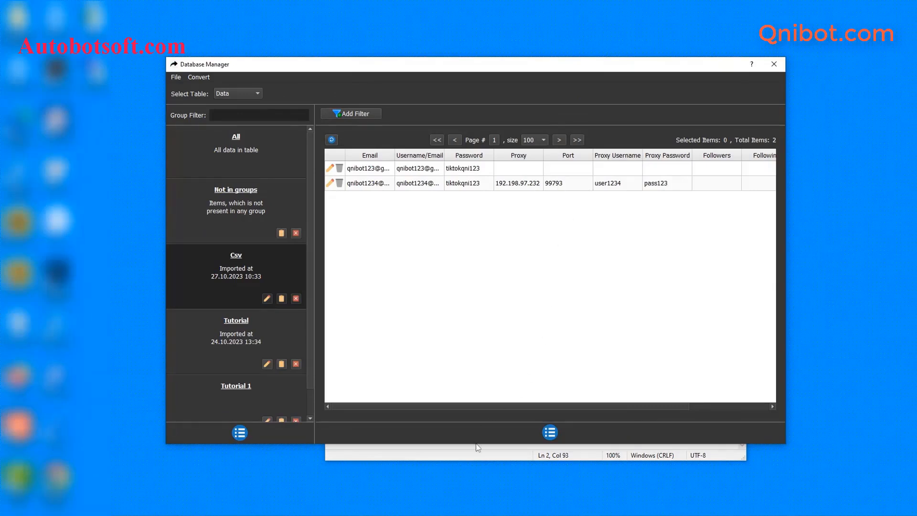
left_click(527, 456)
left_click(733, 219)
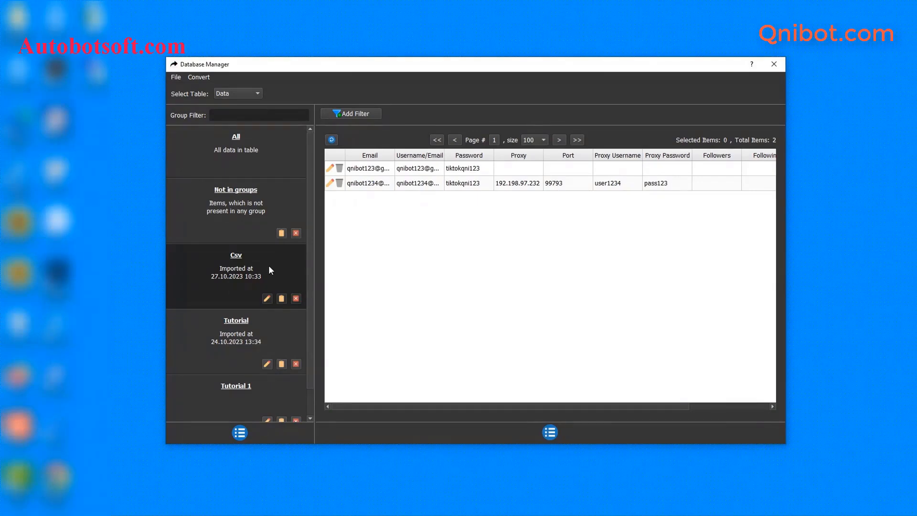
- Rename the imported Csv group to 'Tutorial 2' and close the Database Manager
left_click(267, 298)
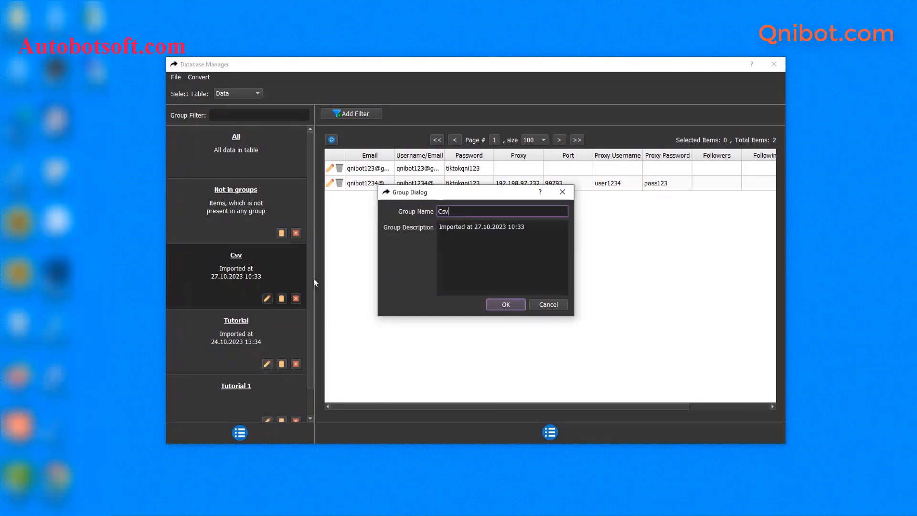
left_click_drag(468, 212, 438, 211)
key("BackSpace")
type("Tutorial 2")
left_click(518, 305)
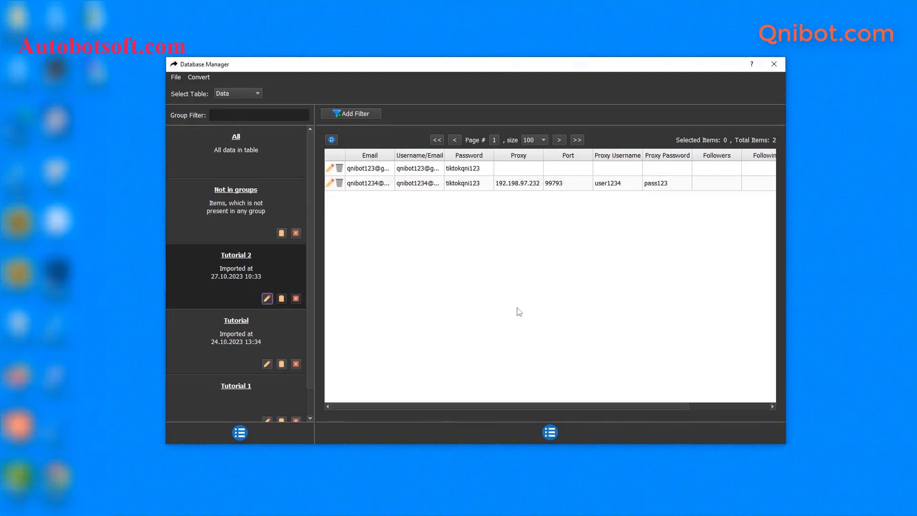
left_click(778, 65)
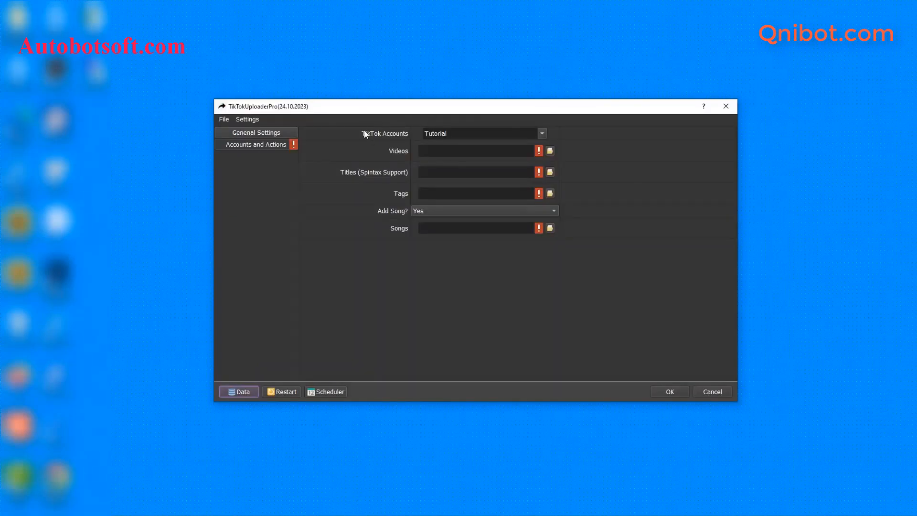
- Limit the TikTok Accounts dropdown to the Tutorial 2 group only, with All unchecked
left_click(542, 133)
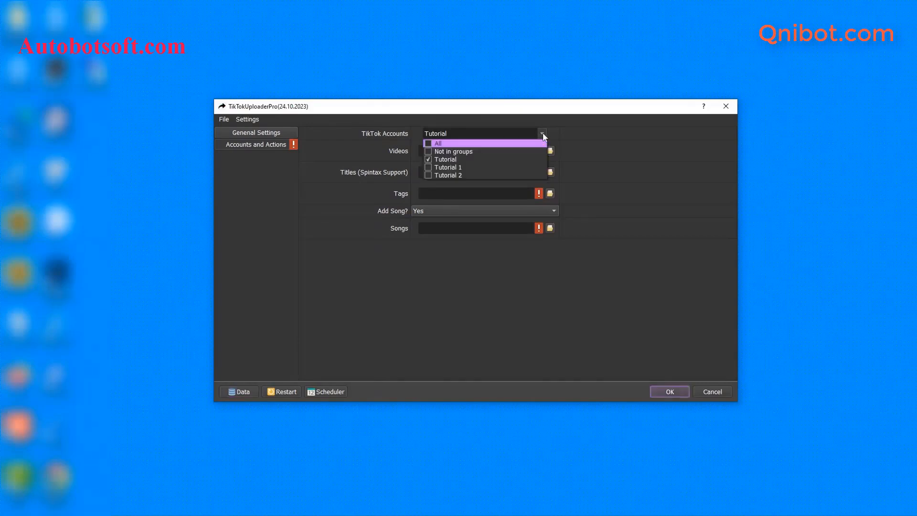
left_click(427, 159)
left_click(427, 174)
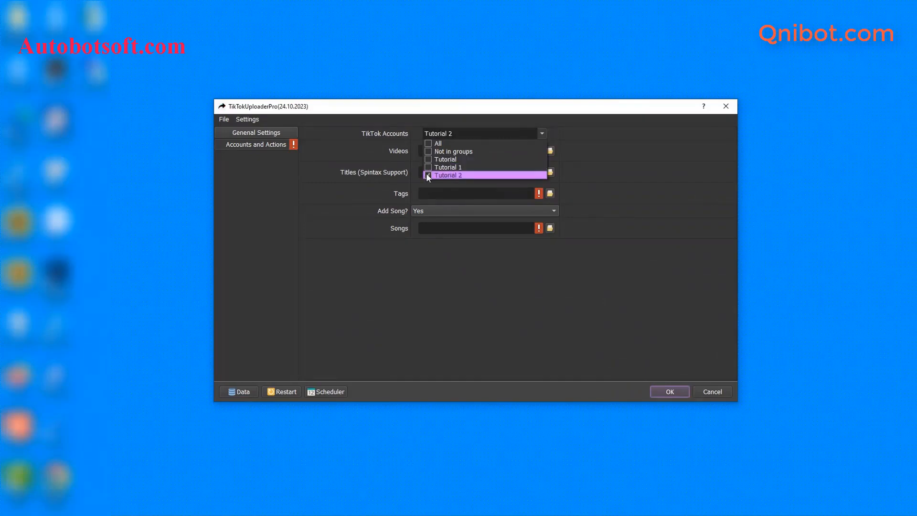
left_click(428, 159)
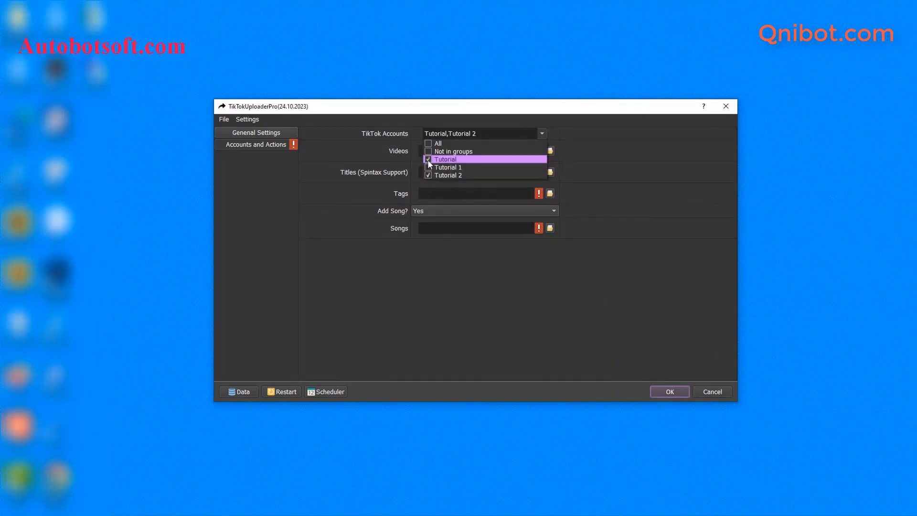
left_click(431, 144)
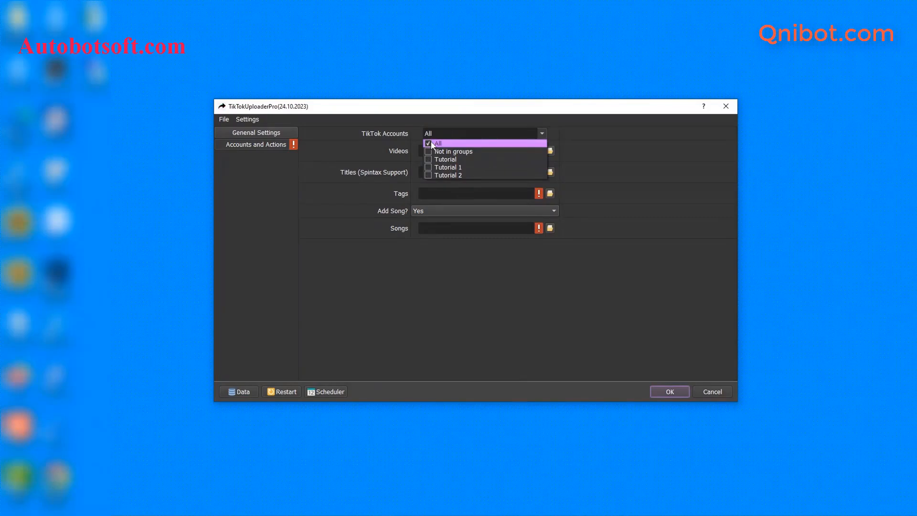
left_click(428, 174)
left_click(402, 152)
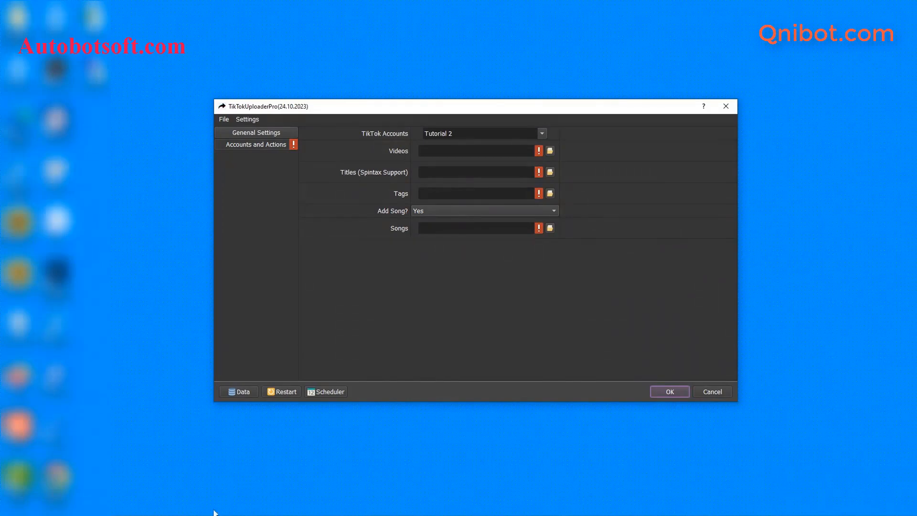
- Create and open a 'video' folder in D:\qnibot holding 1.mp4–6.mp4, then return to the uploader
mouse_move(213, 513)
left_click(174, 458)
right_click(248, 257)
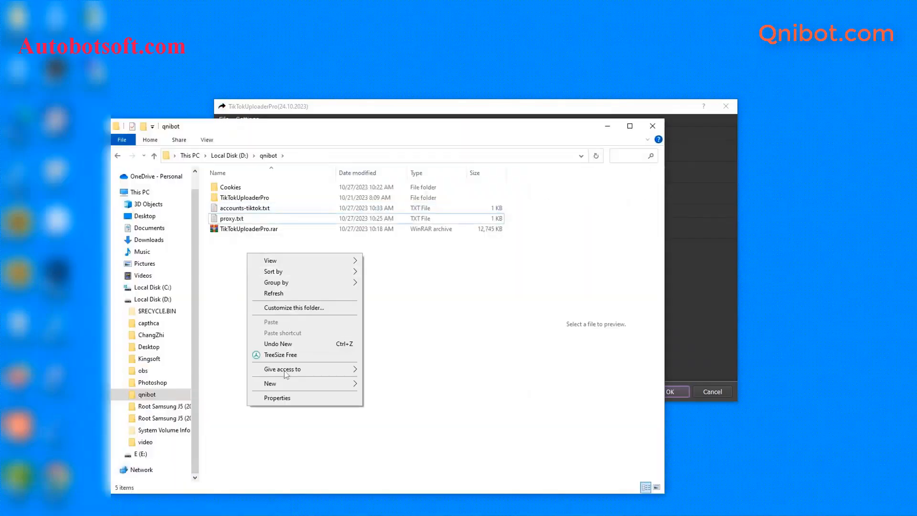
mouse_move(280, 391)
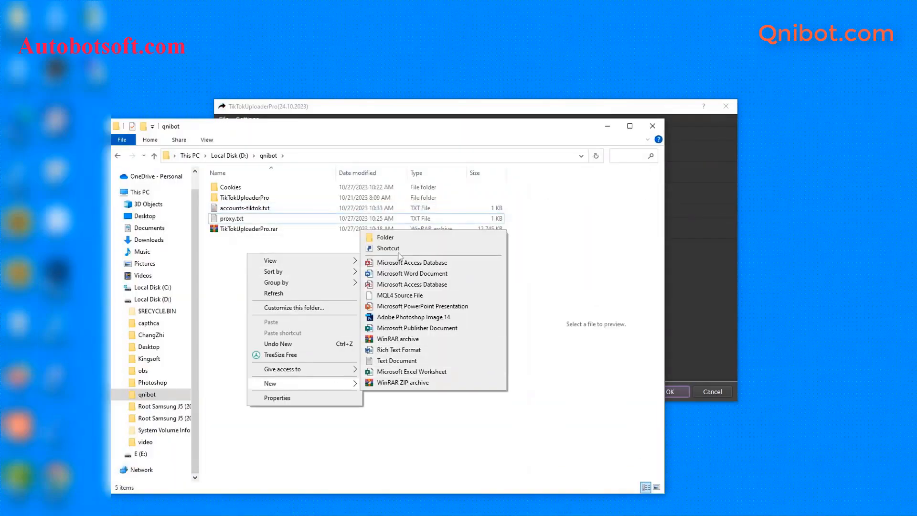
left_click(400, 237)
type("video")
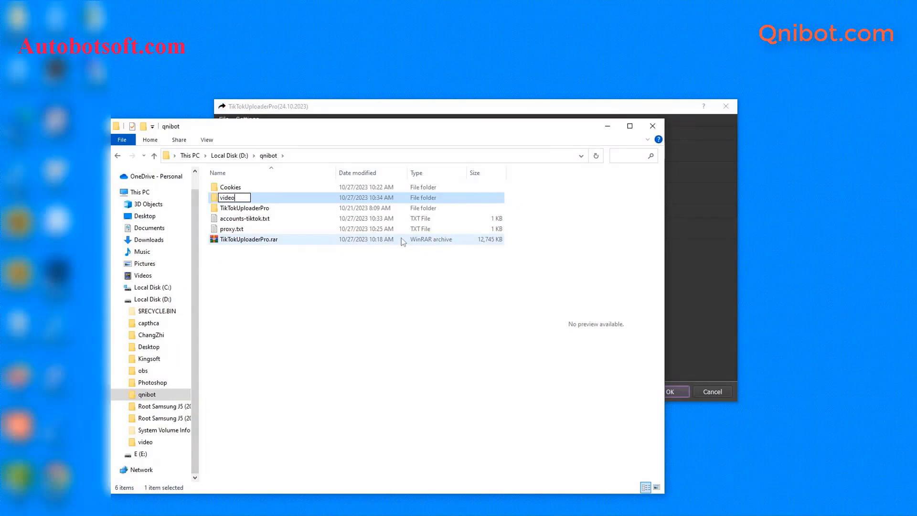
key("Return")
double_click(279, 211)
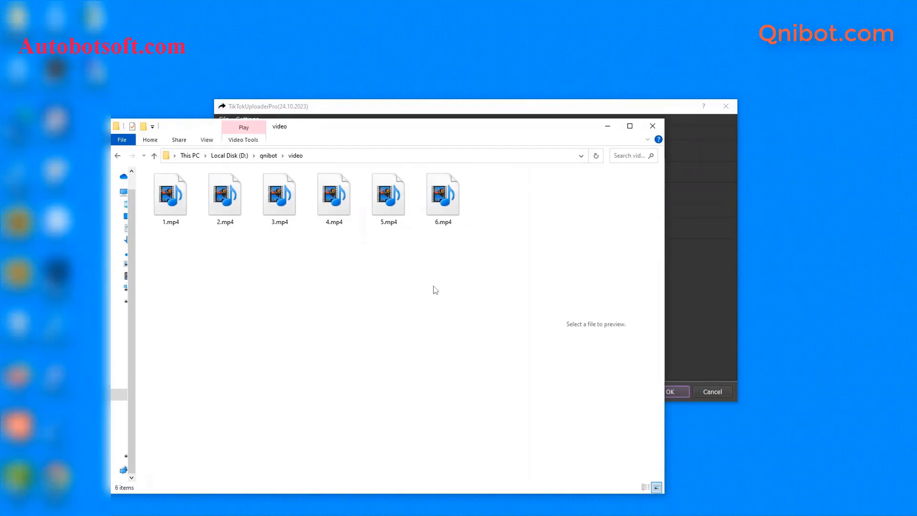
left_click(718, 251)
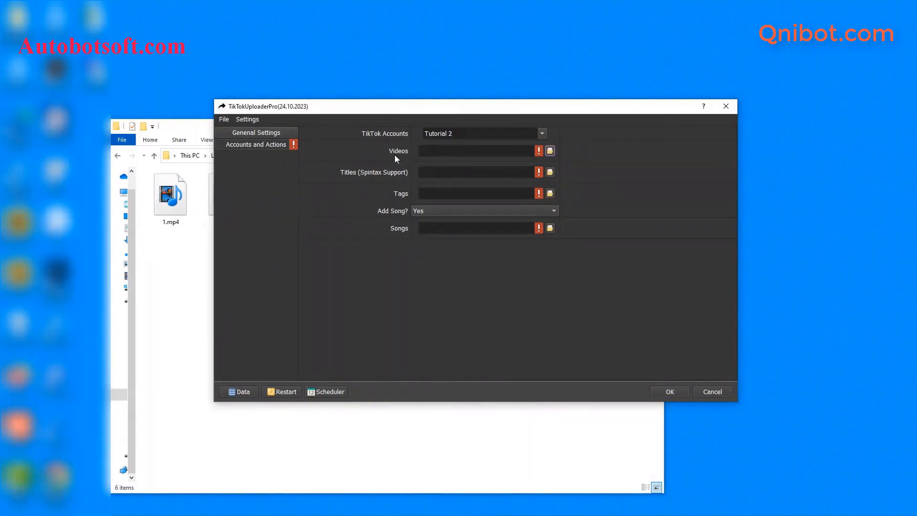
- Set the Videos folder to D:/qnibot/video
left_click(549, 152)
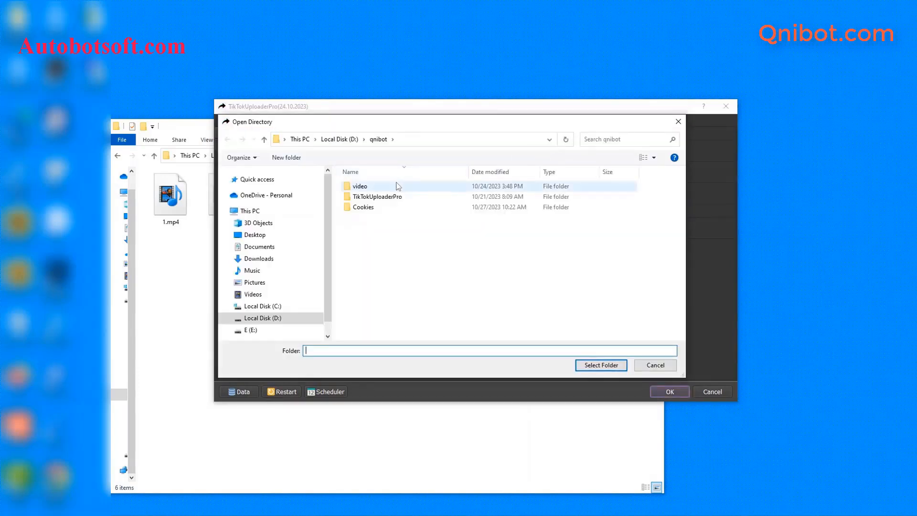
left_click(396, 186)
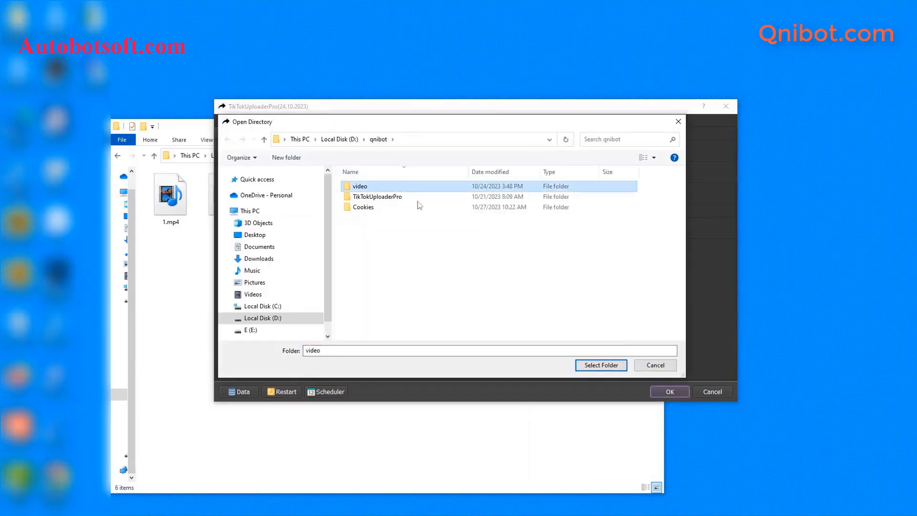
left_click(613, 364)
- Bring the File Explorer video folder with its six clips back into view
left_click(193, 304)
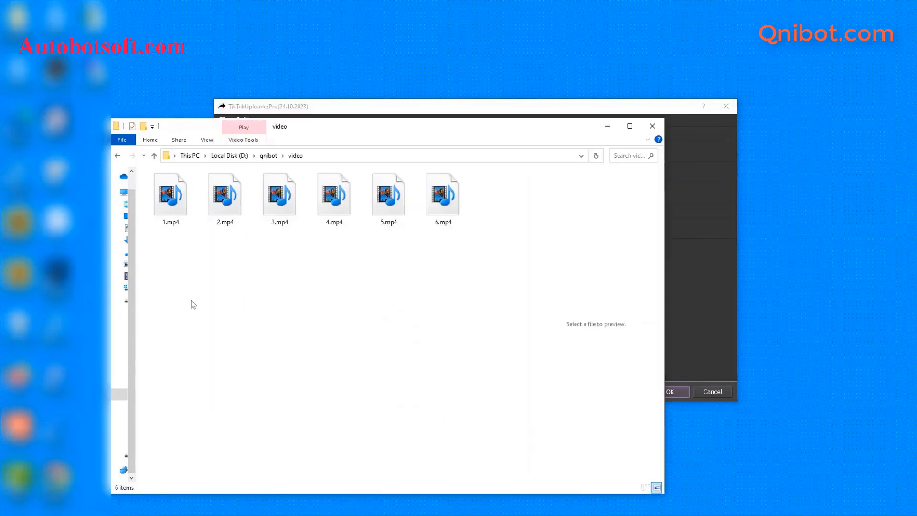
left_click(607, 126)
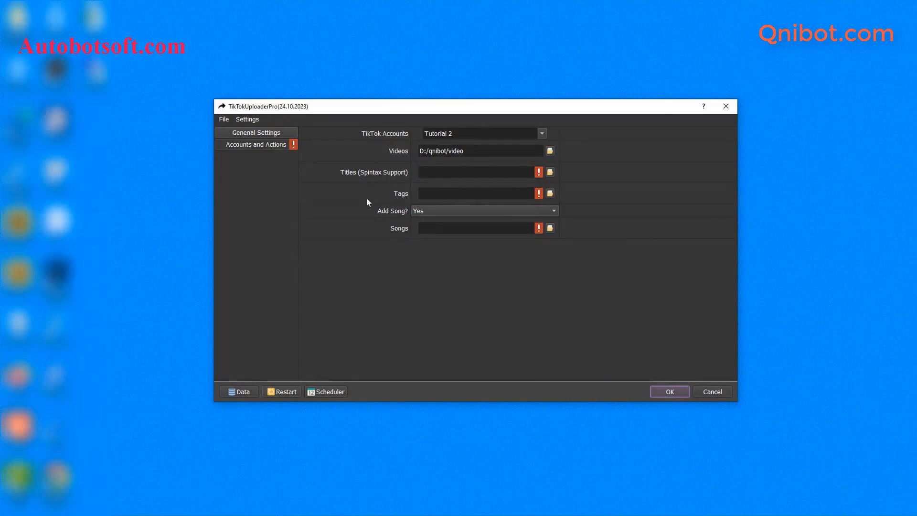
mouse_move(225, 505)
left_click(171, 468)
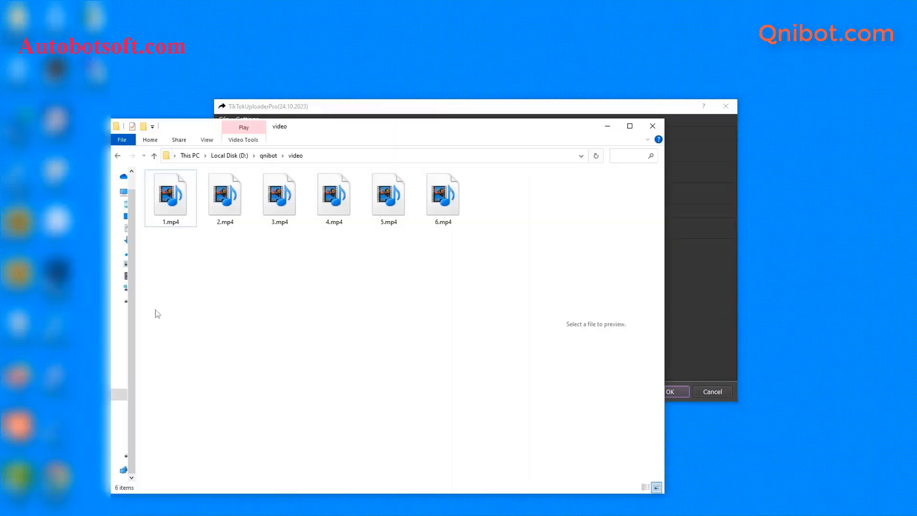
- Create a new text document named titles.txt in the qnibot folder
left_click(154, 155)
right_click(192, 268)
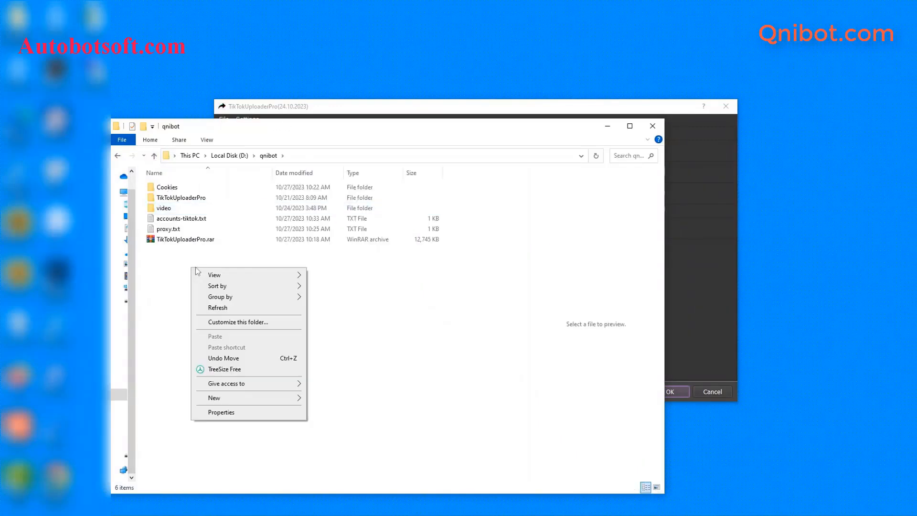
mouse_move(221, 396)
left_click(338, 375)
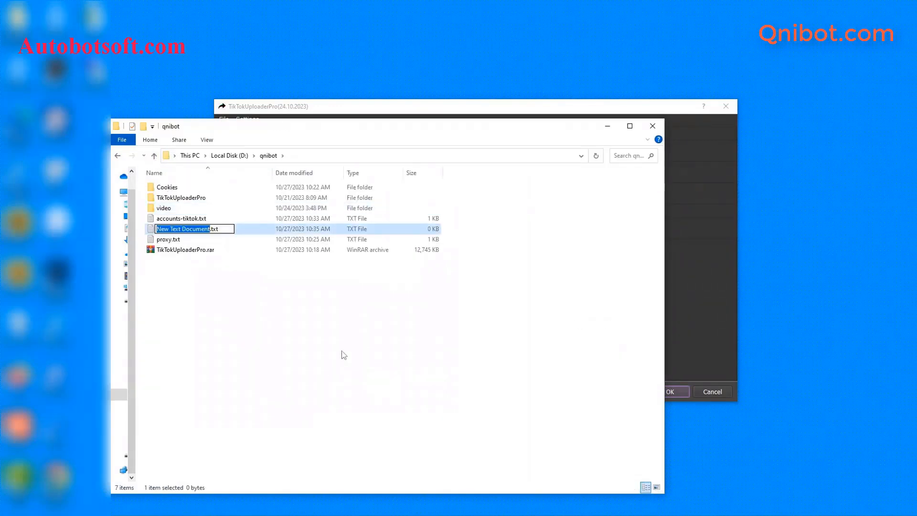
type("ti")
type("les")
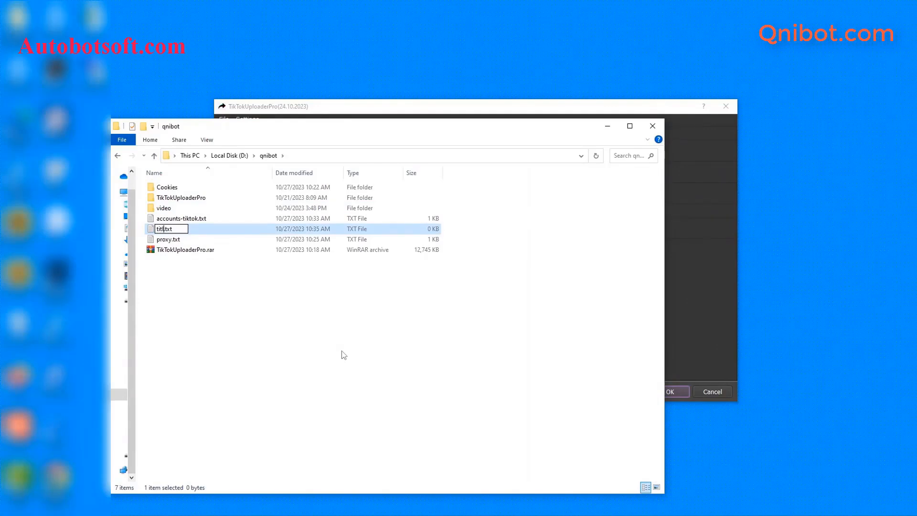
key("Return")
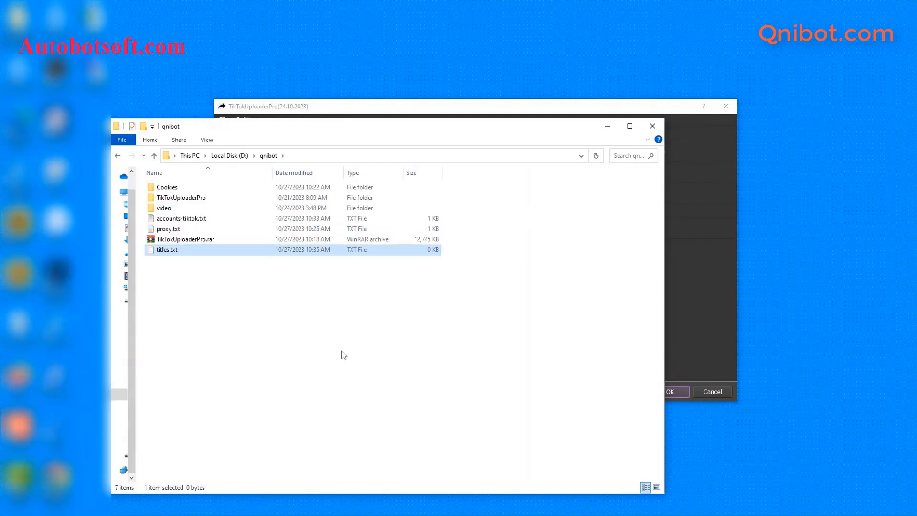
- Open titles.txt in Notepad and enter '{hello|hi} {Sir|Bro}!' plus three more spintax title lines
double_click(170, 252)
left_click(503, 173)
left_click(507, 276)
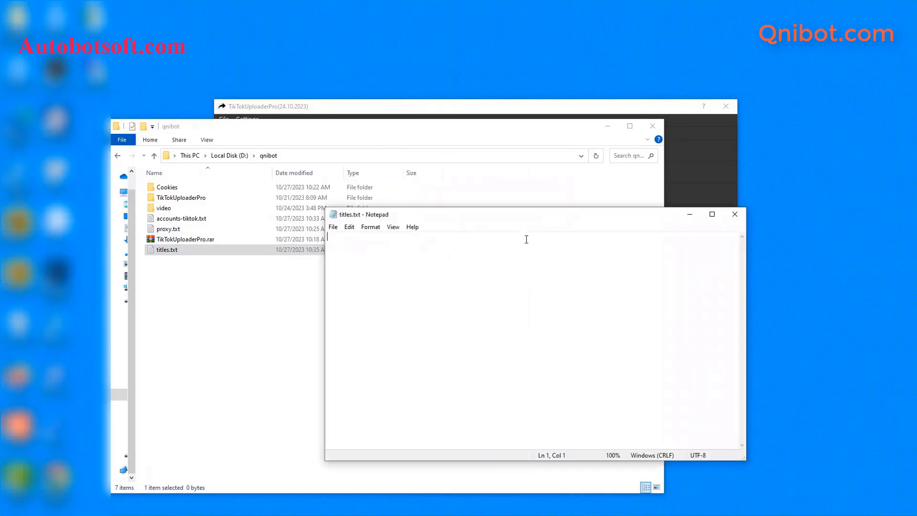
left_click(607, 126)
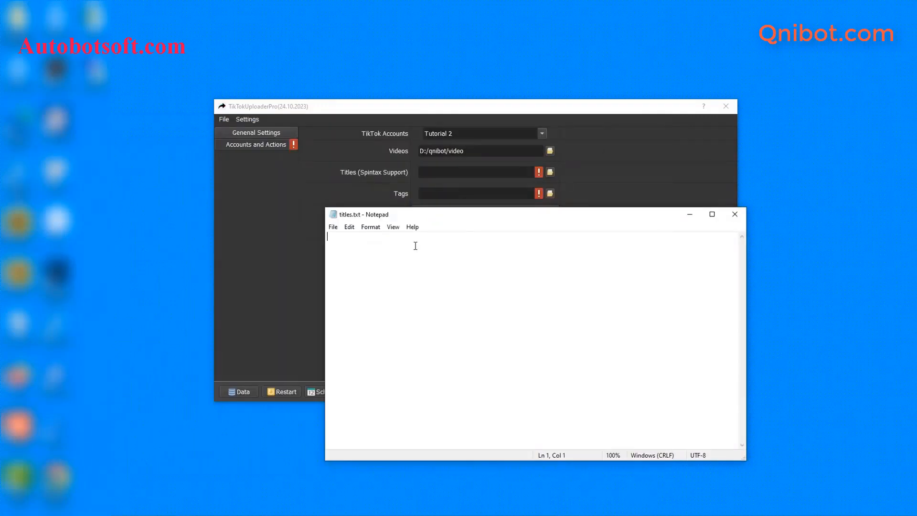
type("{hello|hi} {Sir|Bro}!")
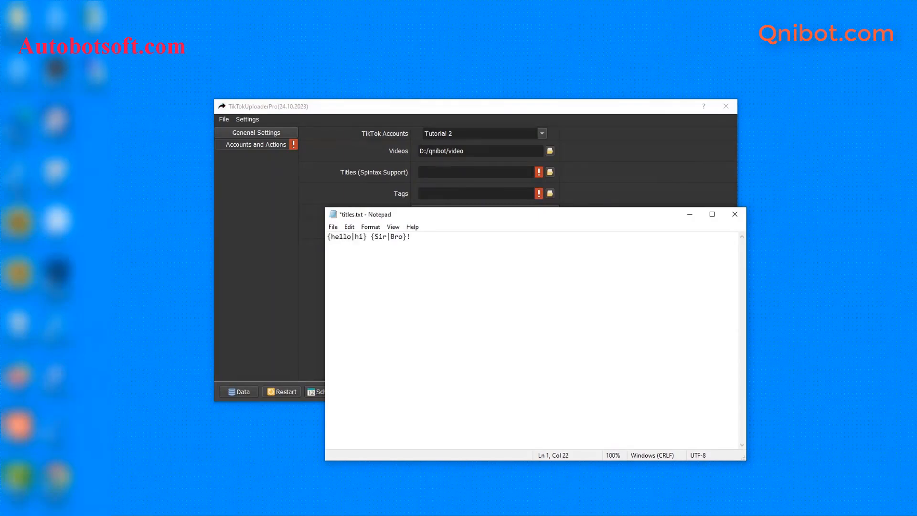
key("Return")
type("{Design | Illustrate} {amazing | beautiful | incredible | impressive} {images and video | visual content} {illustrations | designs} on Canva and Crello {within | using} Publer! {{A | The | {One | Two | Three } } deer ran in front of our {car | vehicle}. | We were {shocked | surprised} because there was {nothing | not a thing} we could do!} {For more information, follow this link. | #MyEventHashtag #WhenInParis | July 1st, 9PM, Cité de la musique} {Book a vacation on our website. | Make a reservation today.}")
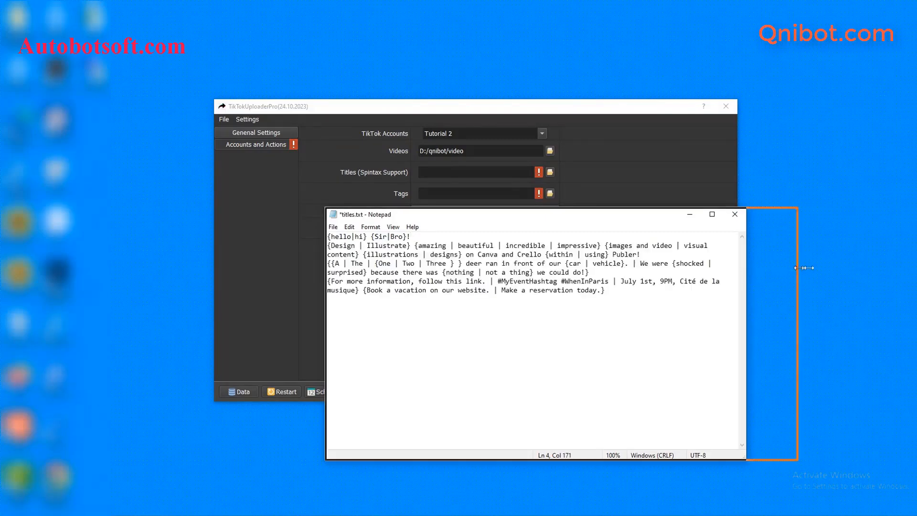
left_click_drag(746, 268, 916, 268)
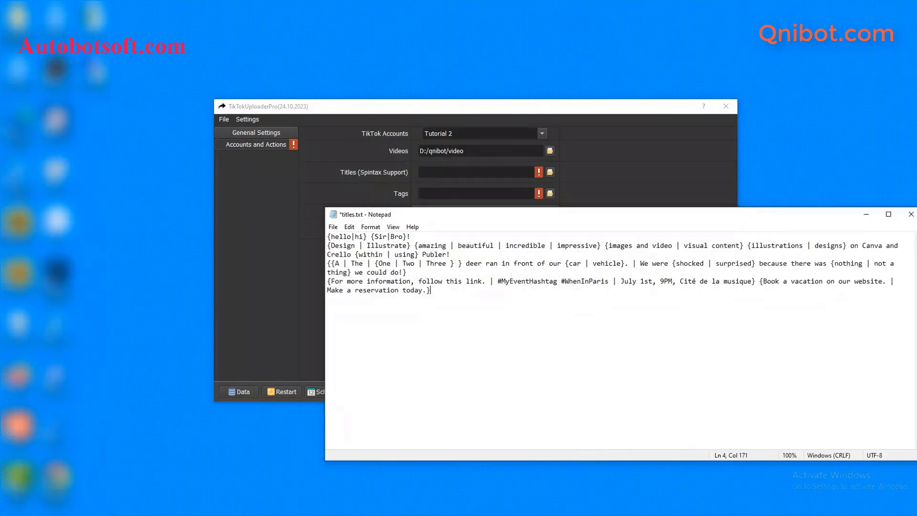
- Save titles.txt and set it as the uploader's Titles file, D:/qnibot/titles.txt
left_click(333, 228)
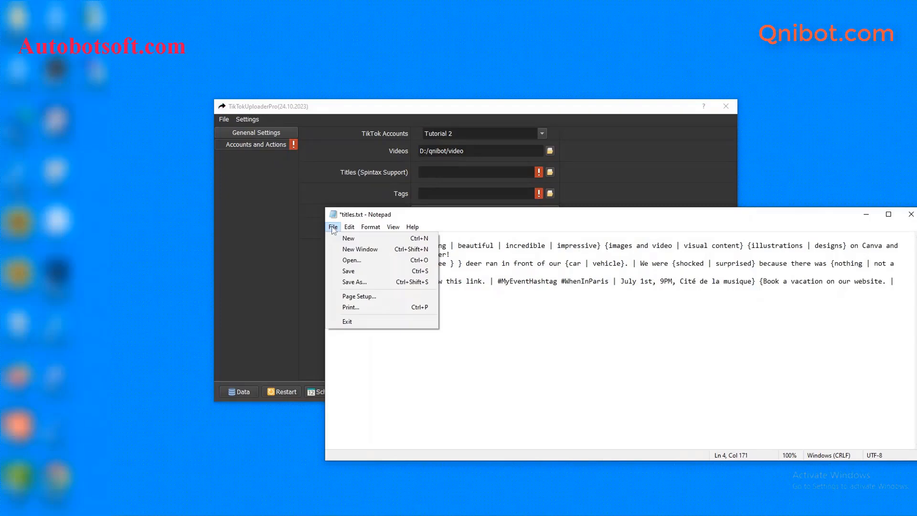
left_click(345, 269)
left_click(304, 265)
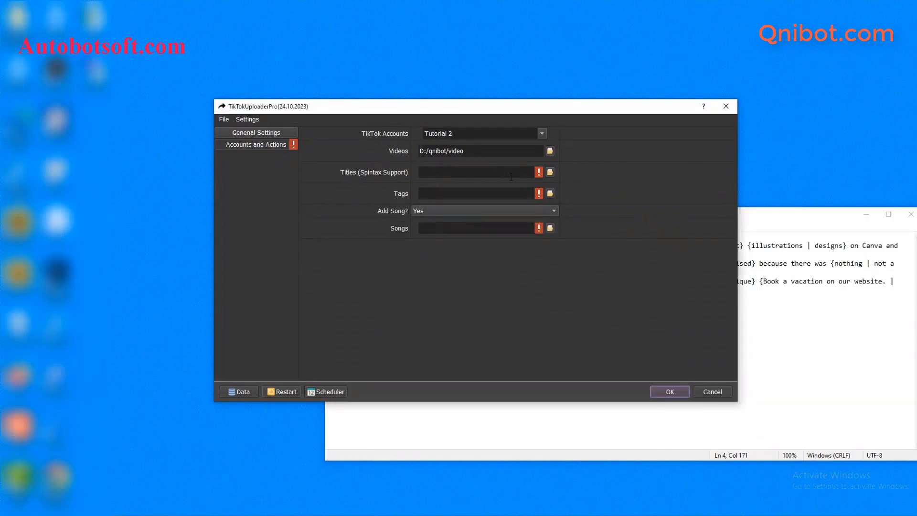
left_click(549, 173)
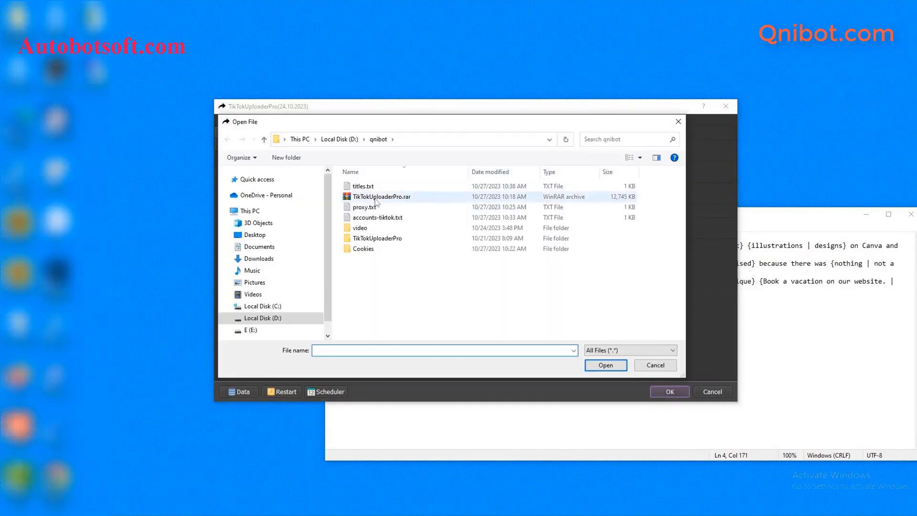
left_click(372, 188)
left_click(606, 365)
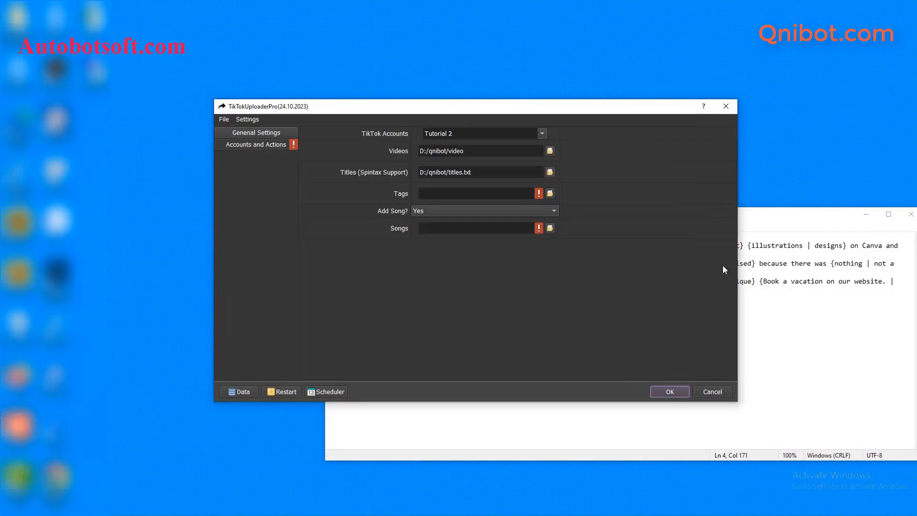
left_click(872, 214)
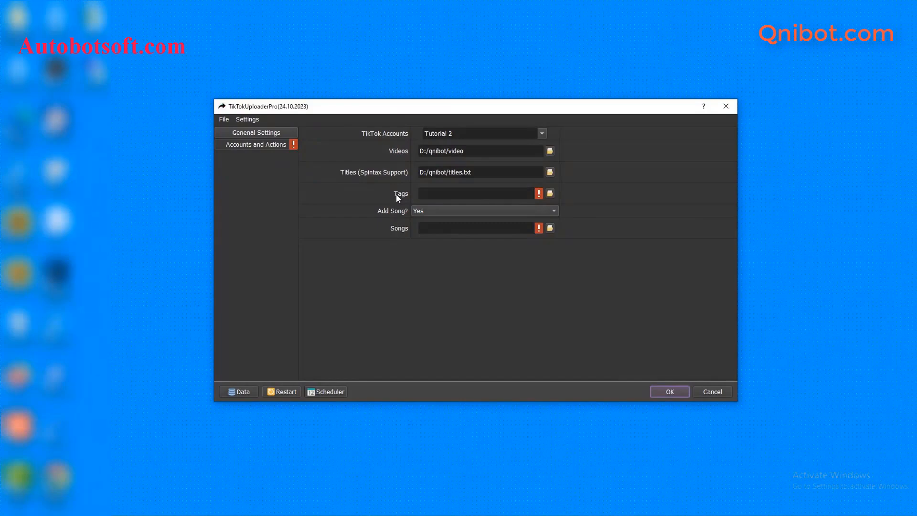
- Create a new text document named tag.txt in the qnibot folder
left_click(188, 478)
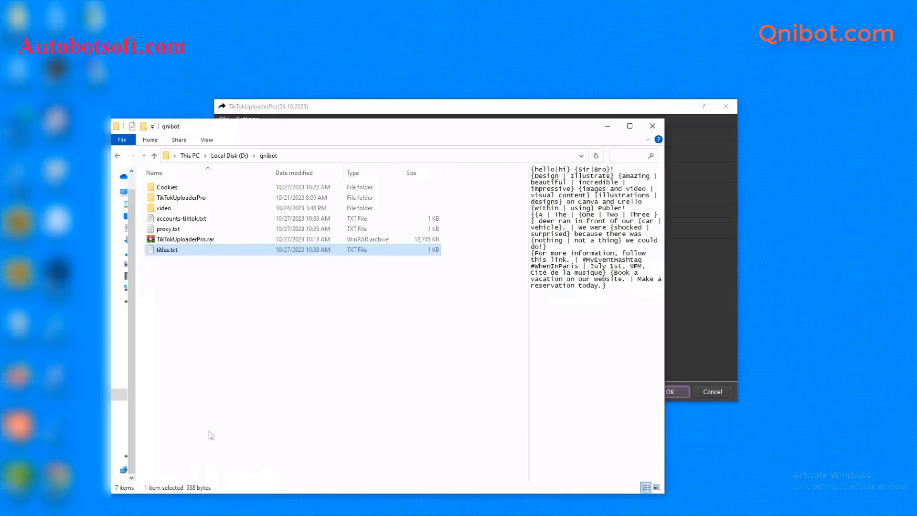
right_click(231, 289)
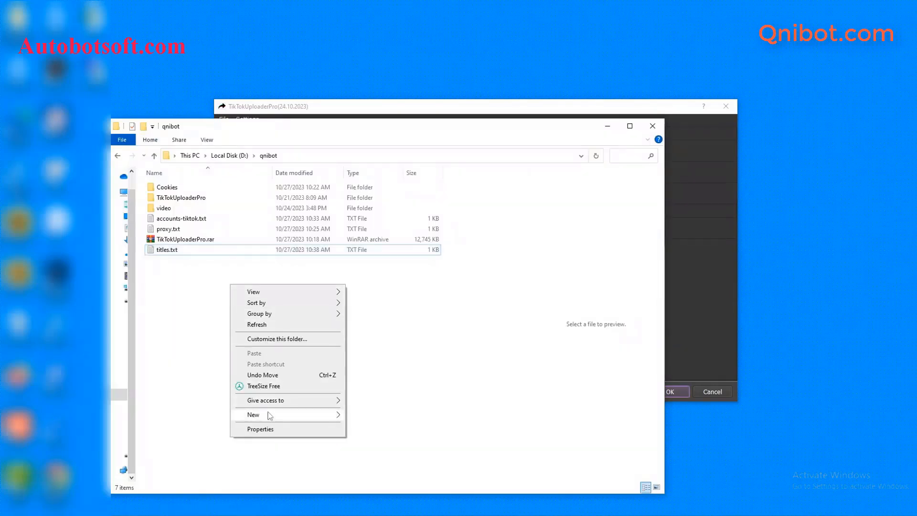
mouse_move(277, 414)
left_click(353, 392)
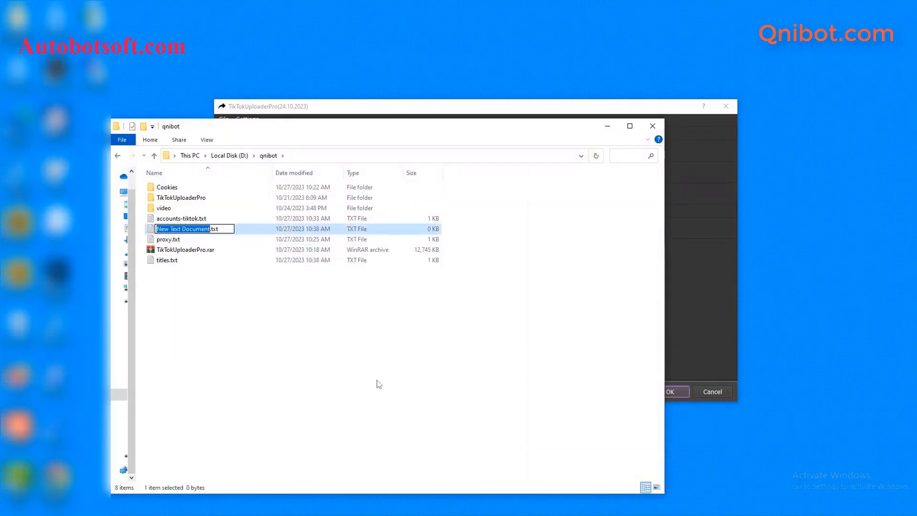
type("tag")
key("Return")
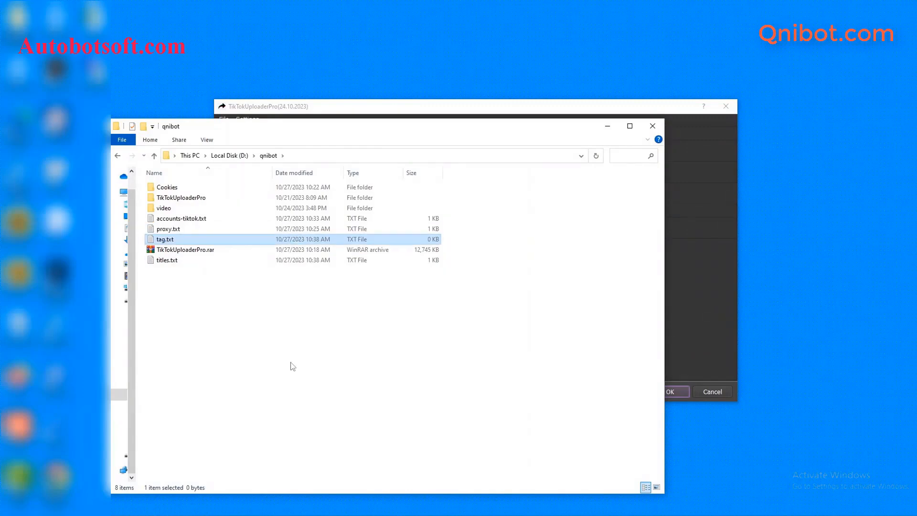
- Open tag.txt in Notepad, enter the tags music, song, tredding, tiktok and hot, and save
double_click(225, 240)
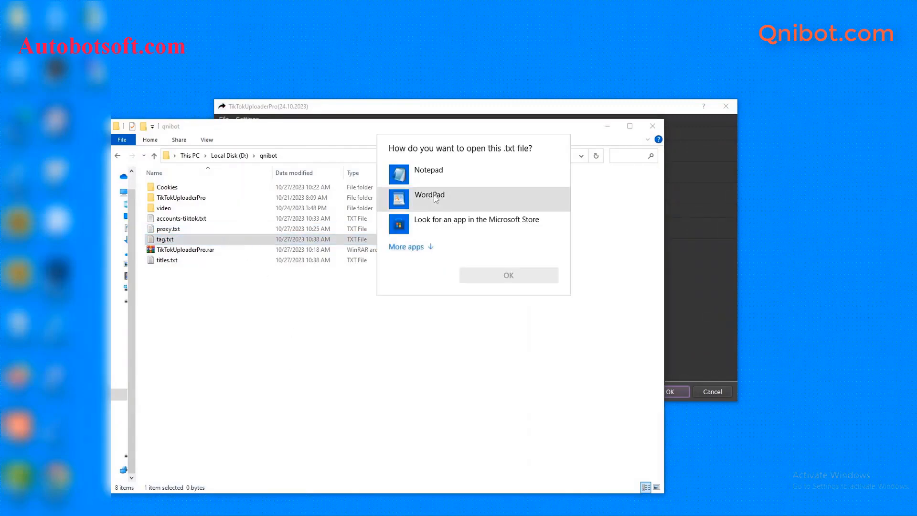
left_click(428, 170)
left_click(508, 275)
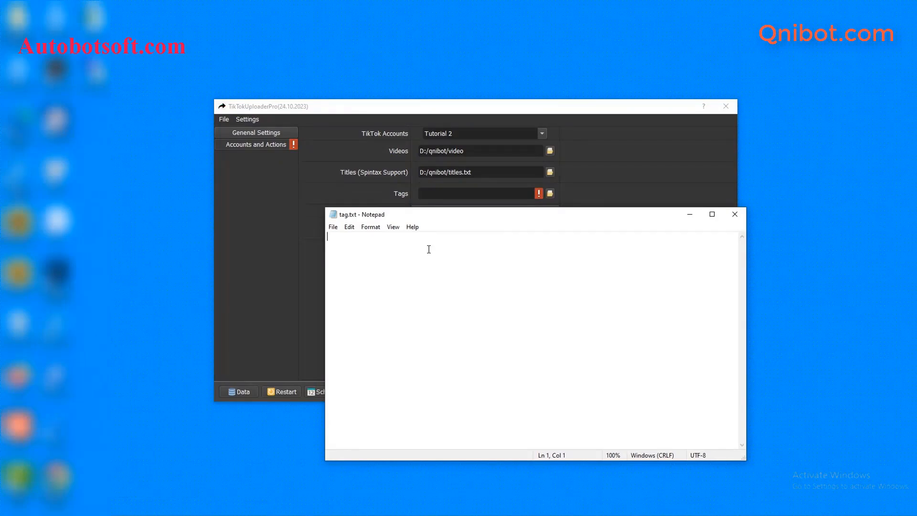
type("#")
type("music song tredding tiktok hot")
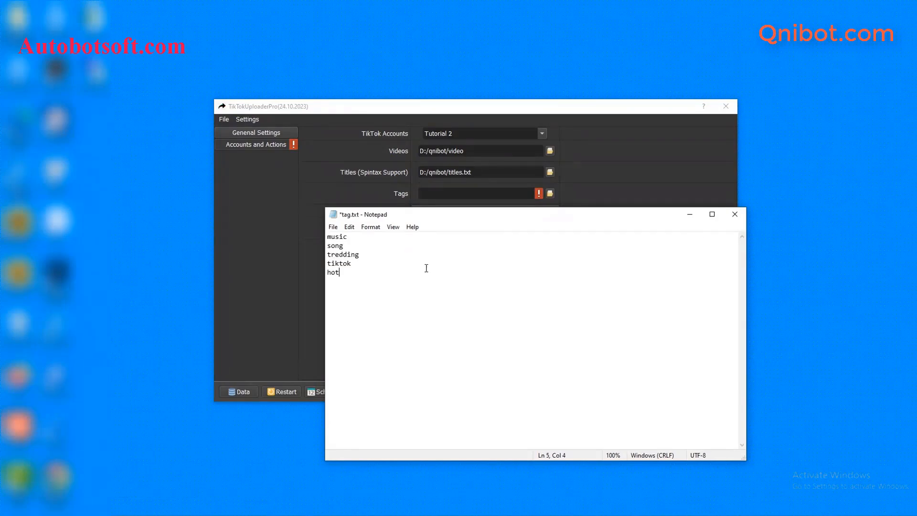
left_click(333, 227)
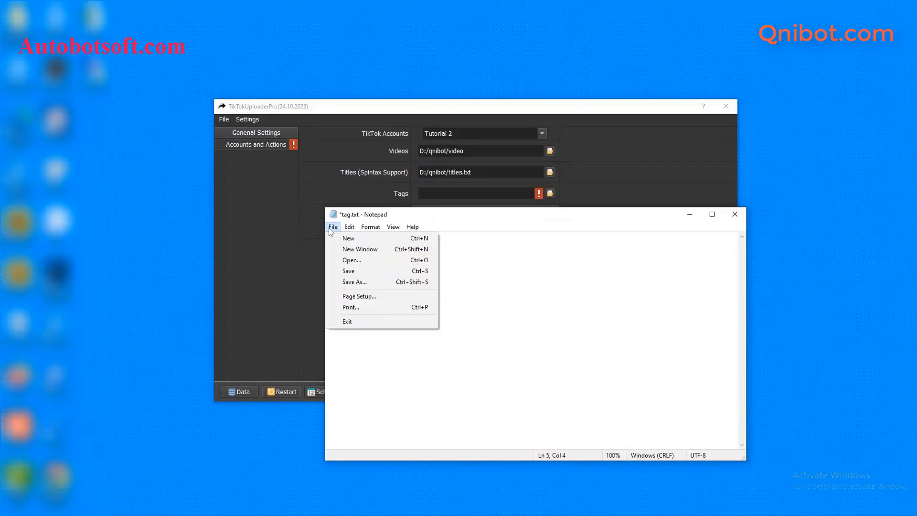
left_click(361, 272)
- Set the uploader's Tags file to D:/qnibot/tag.txt and minimize Notepad
left_click(628, 190)
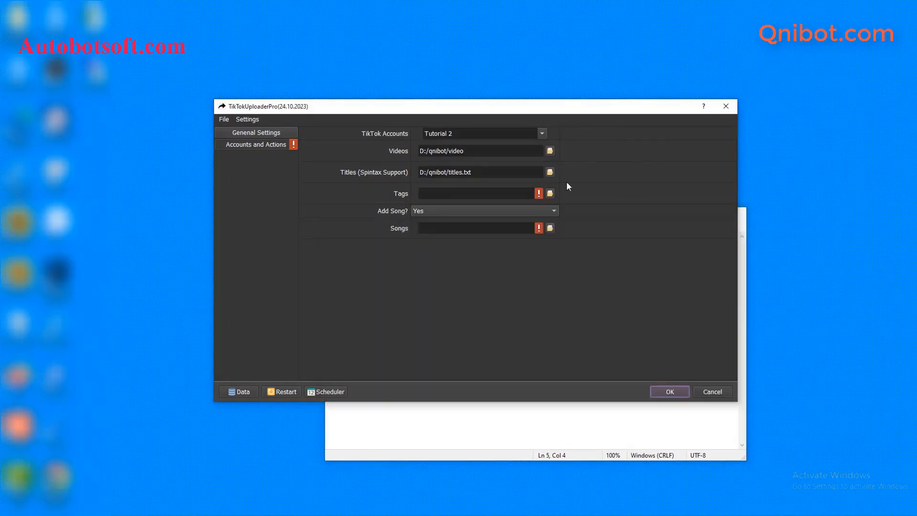
left_click(550, 194)
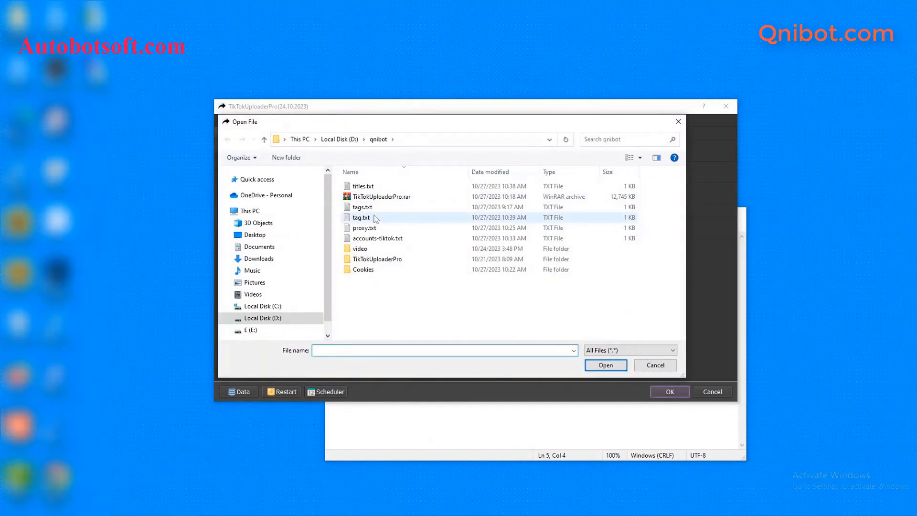
left_click(375, 220)
left_click(605, 365)
left_click(636, 420)
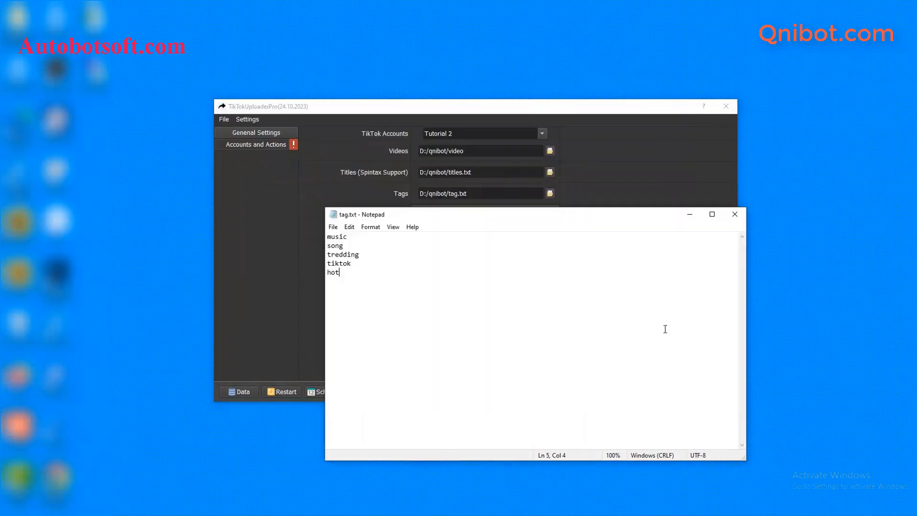
left_click(691, 216)
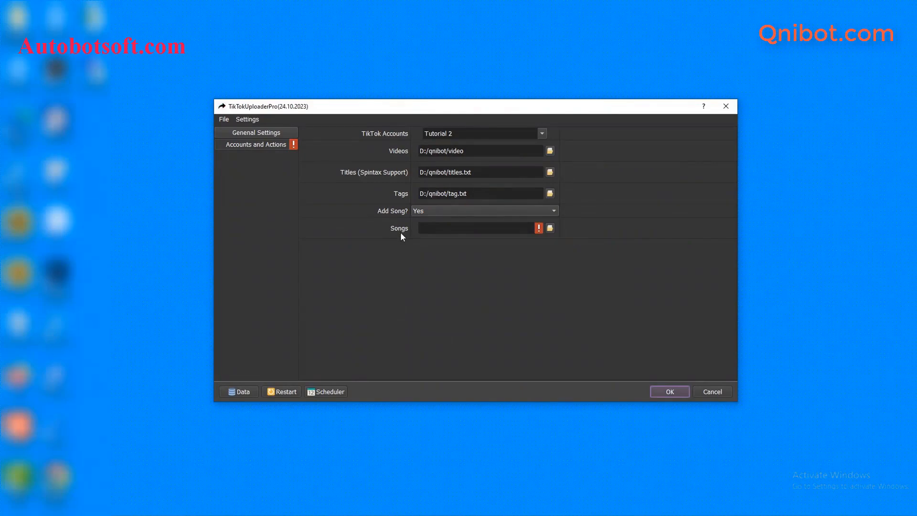
- Create a new text document named song.txt in the qnibot folder
left_click(209, 515)
left_click(188, 503)
right_click(189, 297)
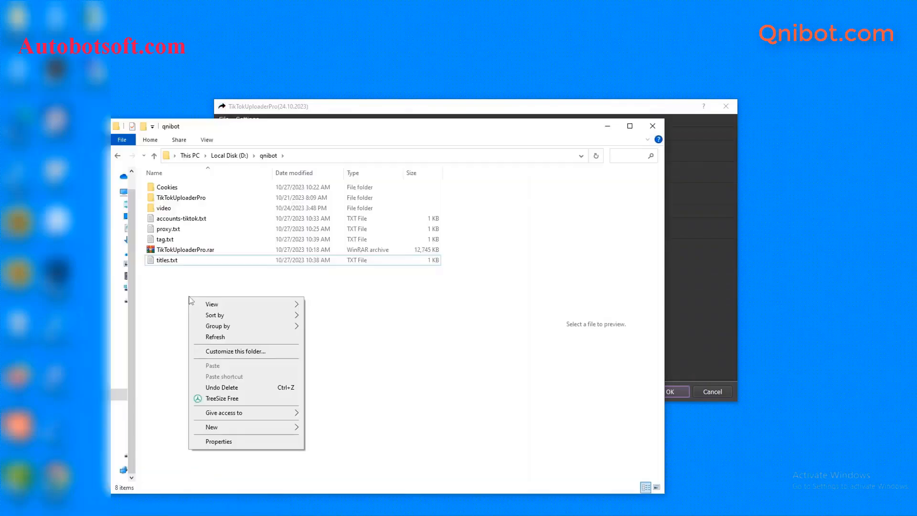
mouse_move(256, 429)
left_click(356, 403)
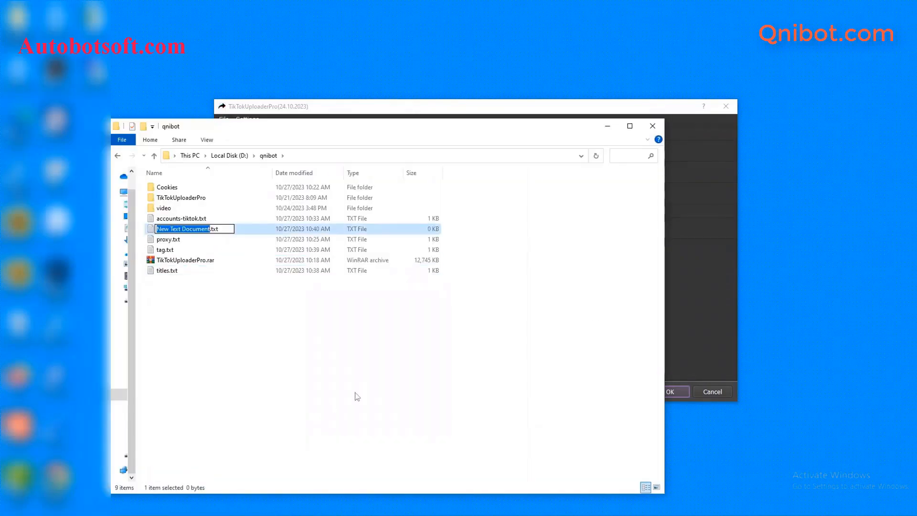
type("songs")
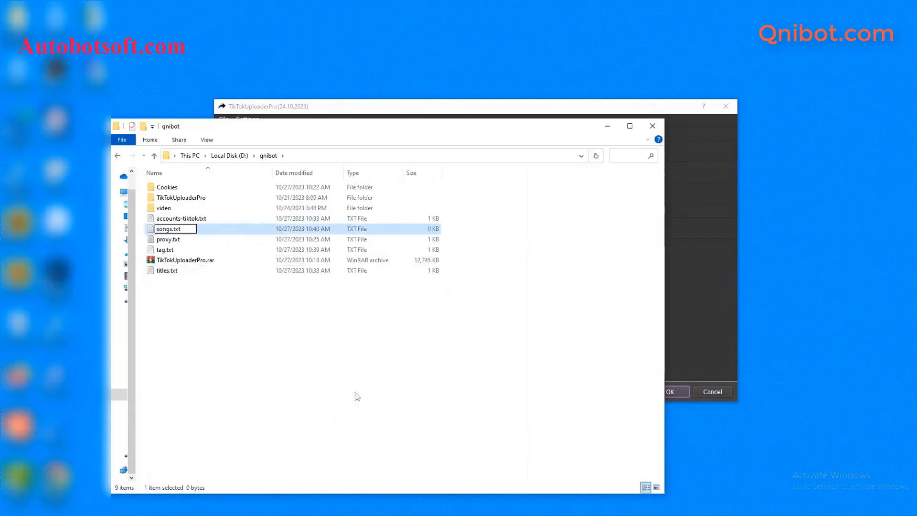
key("BackSpace")
key("Return")
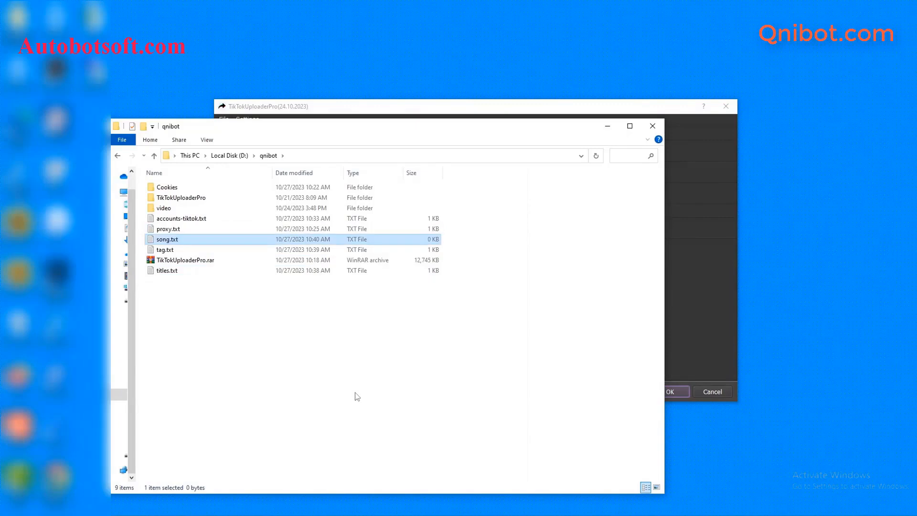
- Open song.txt in Notepad, paste five song titles from Wolves - Remix to Cheap Thrills (Remix), and save
double_click(203, 240)
left_click(440, 174)
left_click(483, 271)
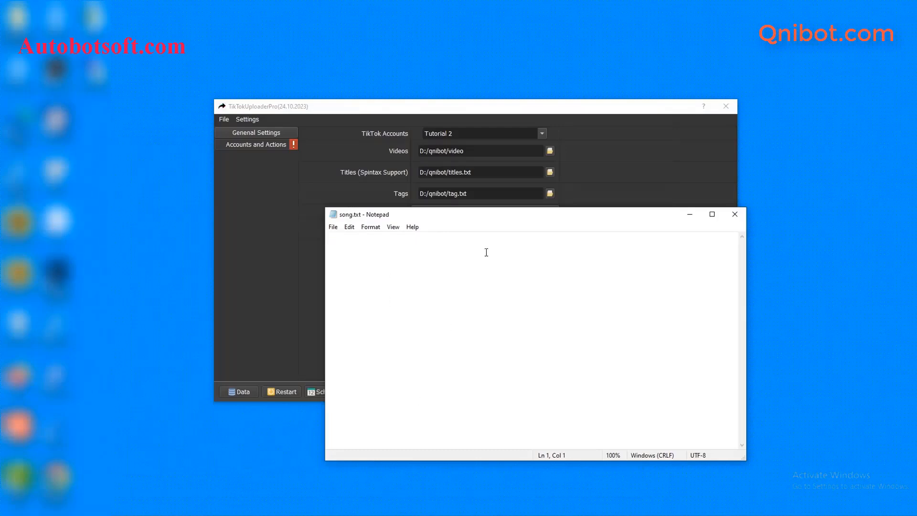
type("Wolves - Remix Faded Love (Remix) SAY (sped up) You're My Pretty Star Cheap Thrills (Remix)")
key("BackSpace")
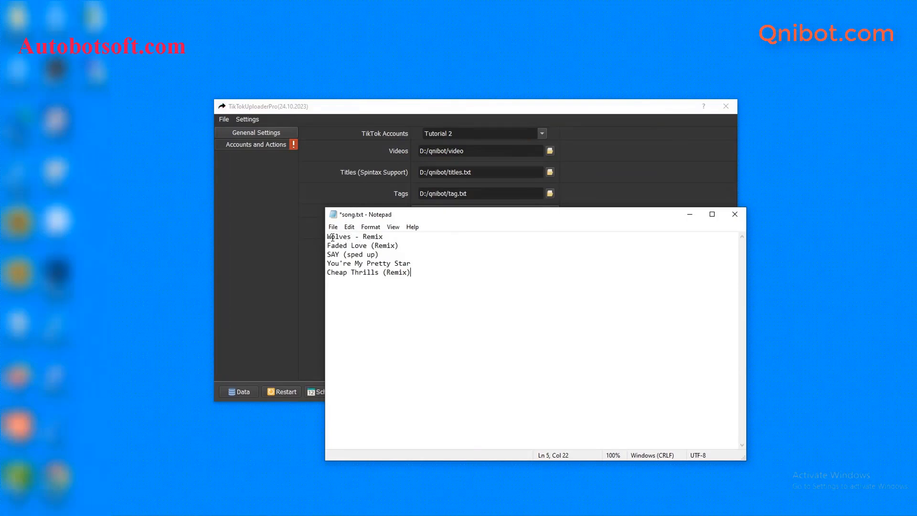
left_click(333, 226)
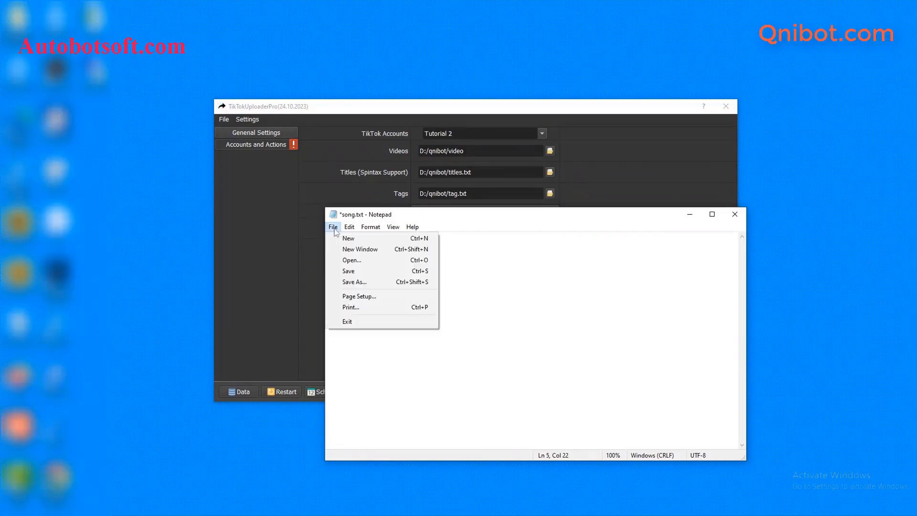
left_click(349, 270)
- Set the uploader's Songs file to D:/qnibot/song.txt and minimize Notepad
left_click(602, 161)
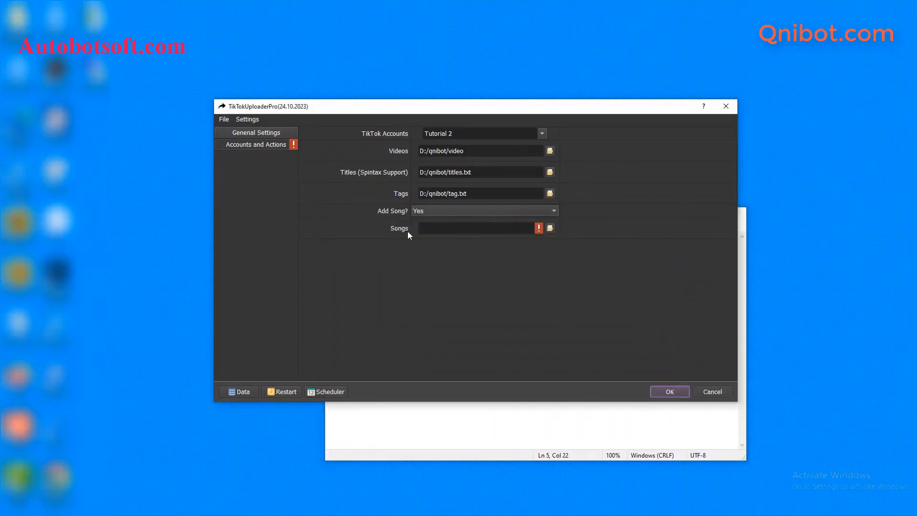
left_click(550, 228)
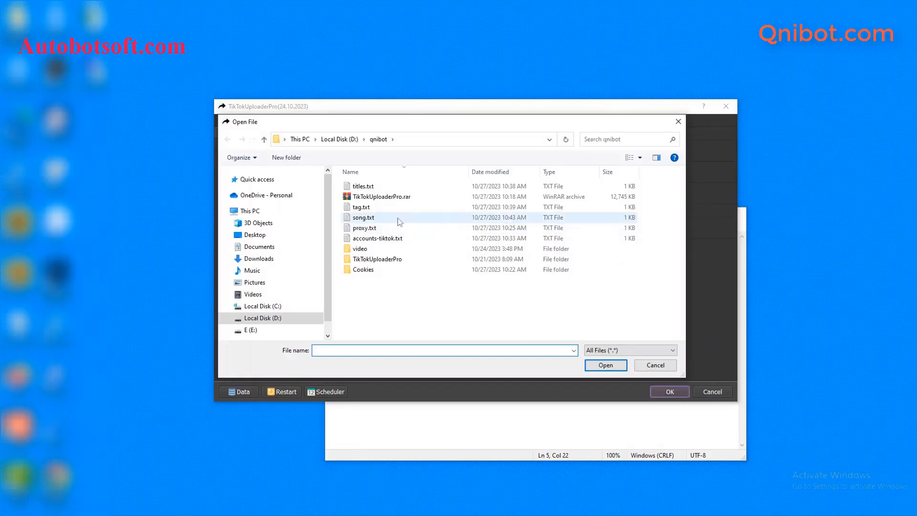
left_click(396, 220)
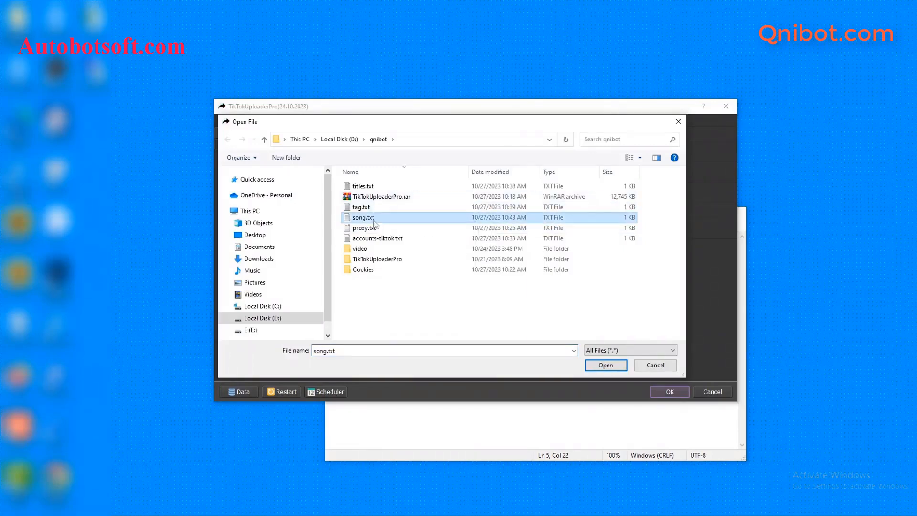
left_click(588, 366)
left_click(555, 423)
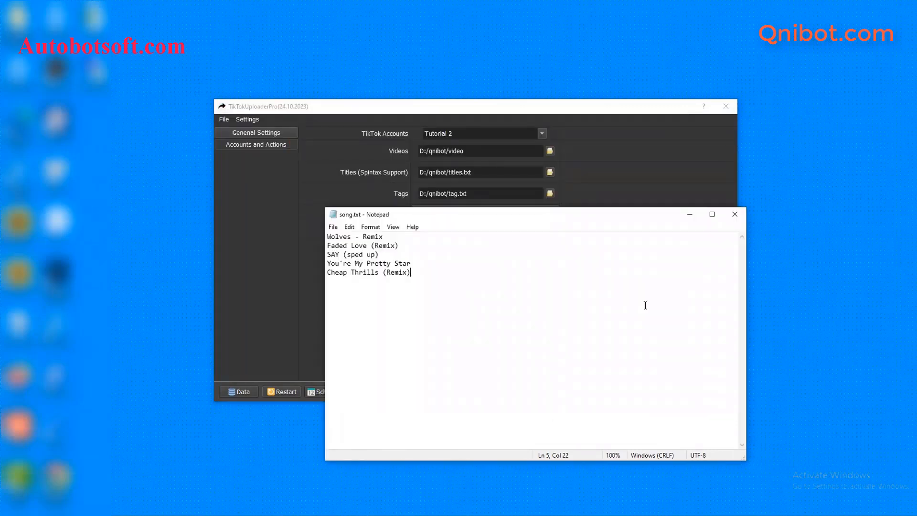
left_click(688, 215)
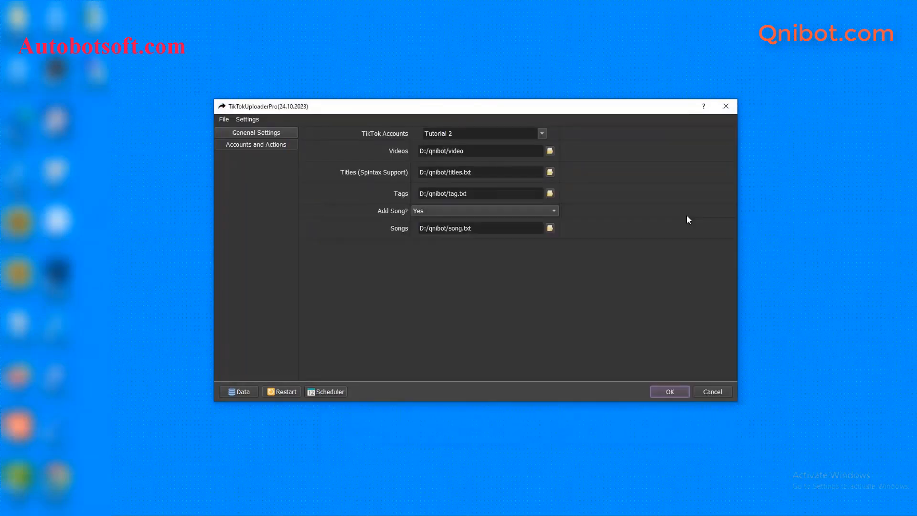
- Confirm the settings with OK and show the Browser #1 and Browser #2 windows
left_click(669, 391)
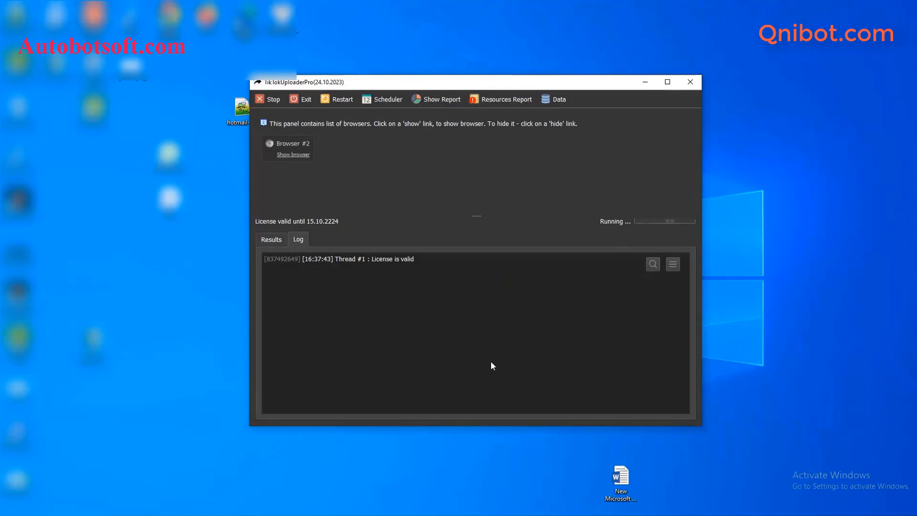
left_click(292, 153)
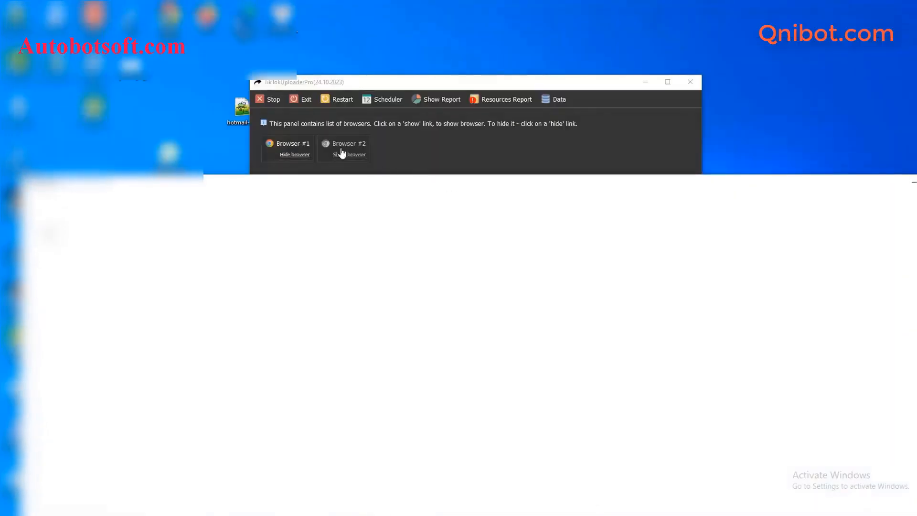
left_click(341, 152)
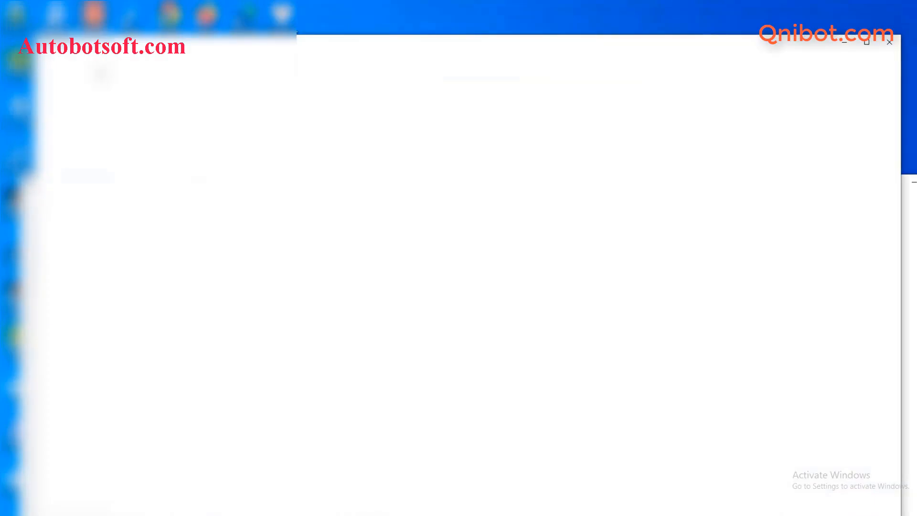
- Arrange the browsers and uploader side by side to watch both threads upload
right_click(573, 512)
left_click(641, 424)
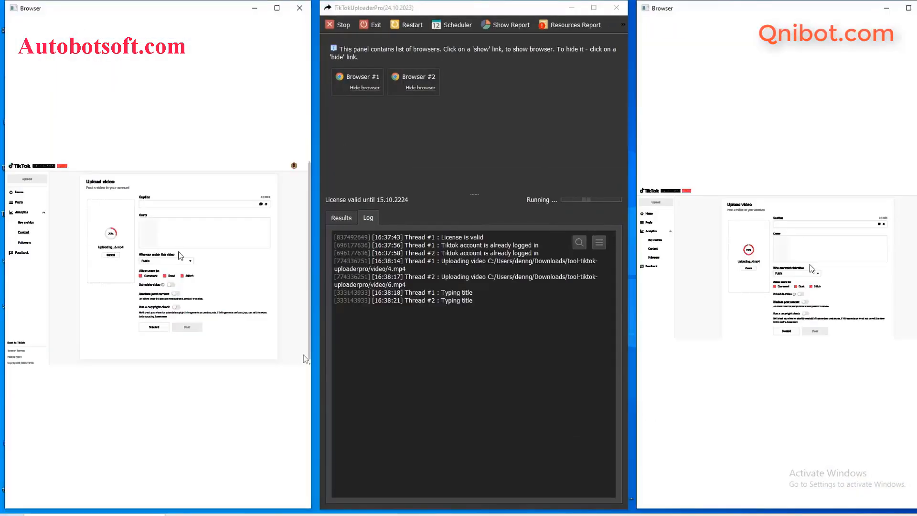